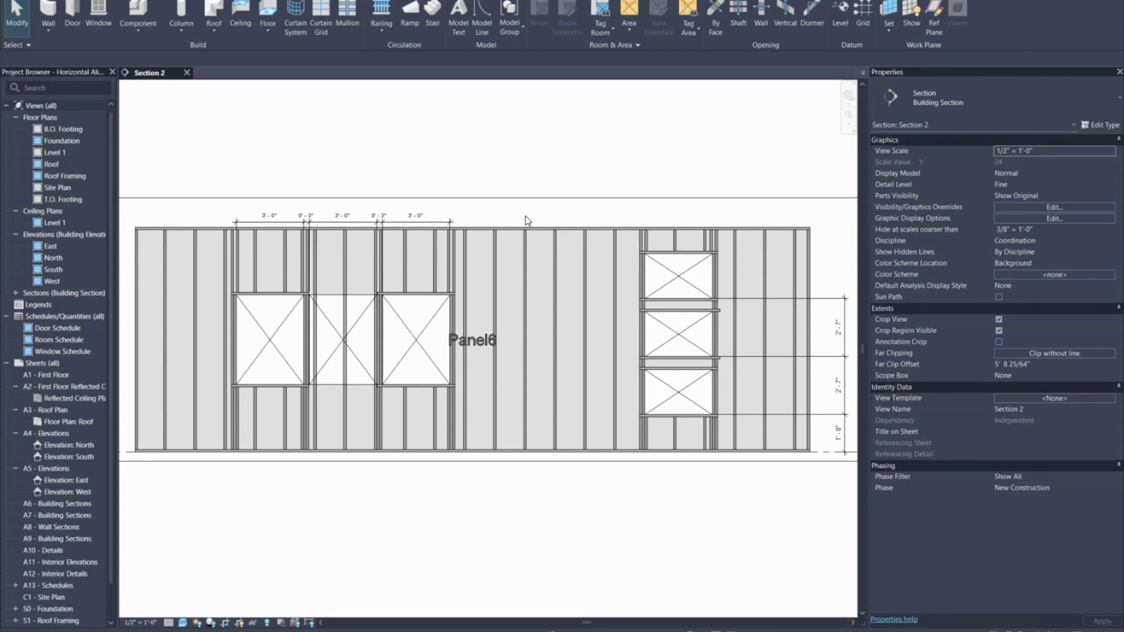
# Step: Select a vertical steel stud in the Panel6 wall to inspect its properties
pyautogui.click(494, 277)
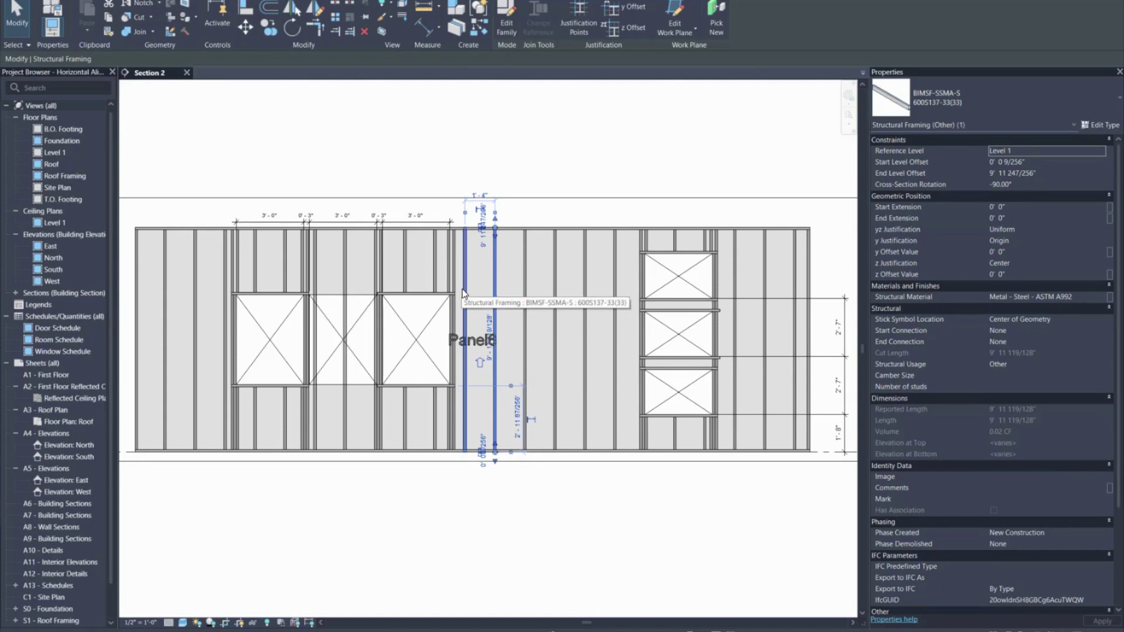
pyautogui.scroll(1, 544, 3)
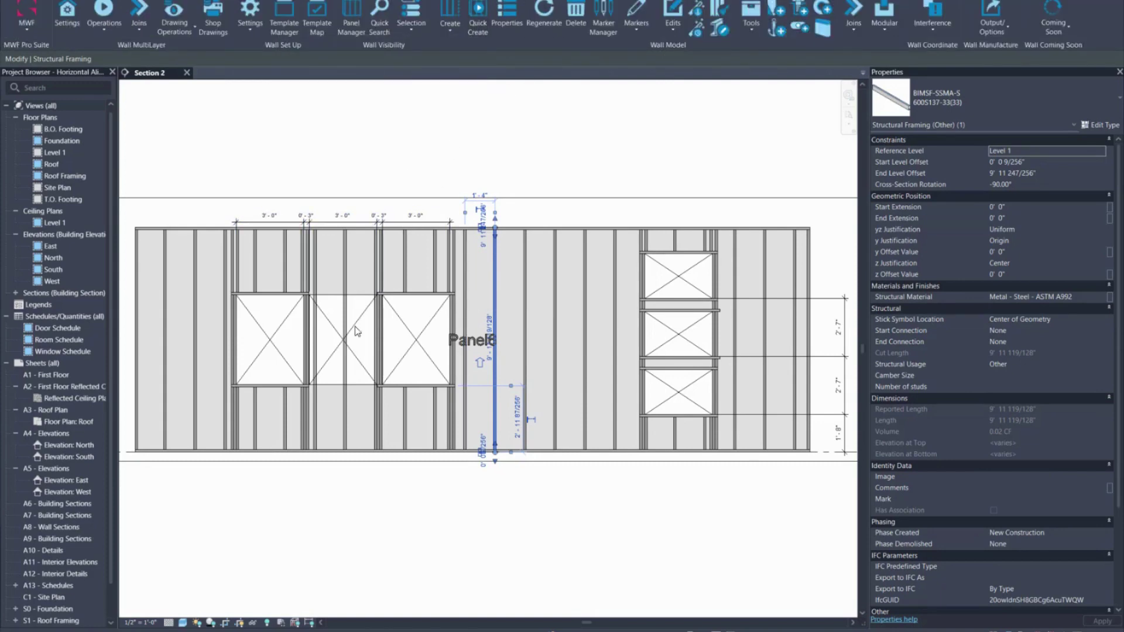
pyautogui.click(248, 499)
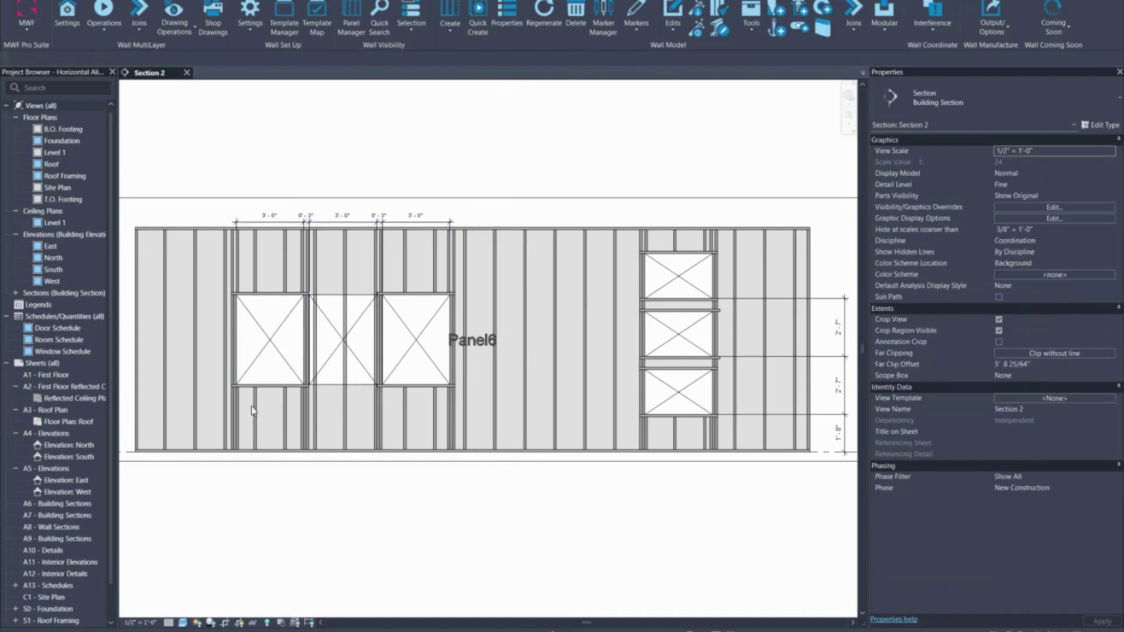
pyautogui.scroll(3, 251, 405)
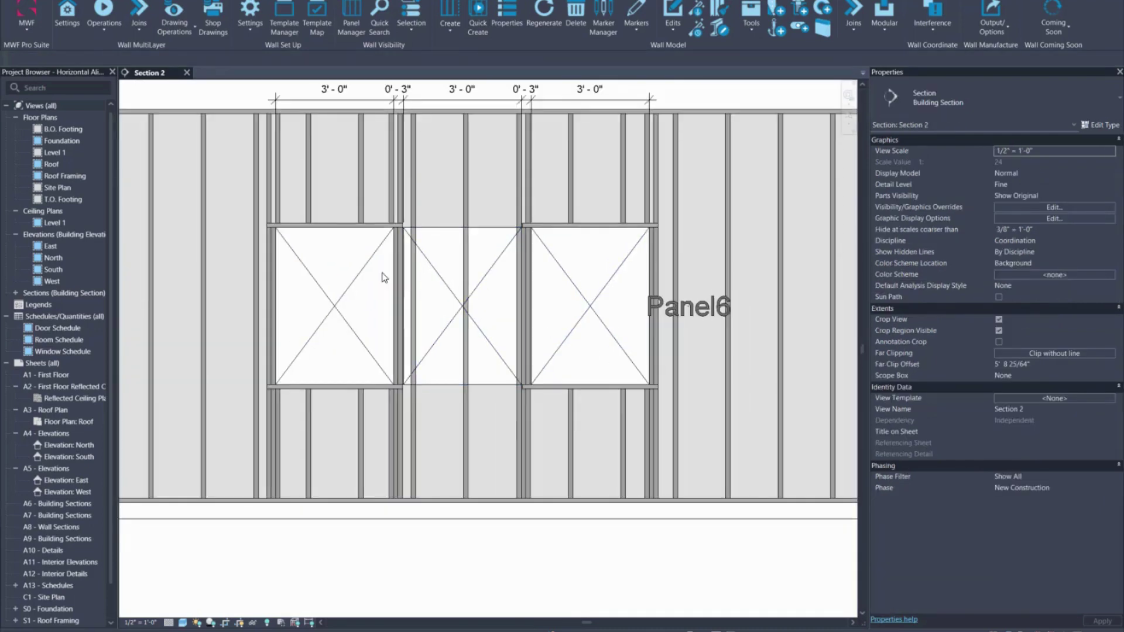
pyautogui.scroll(2, 394, 266)
pyautogui.scroll(-3, 426, 227)
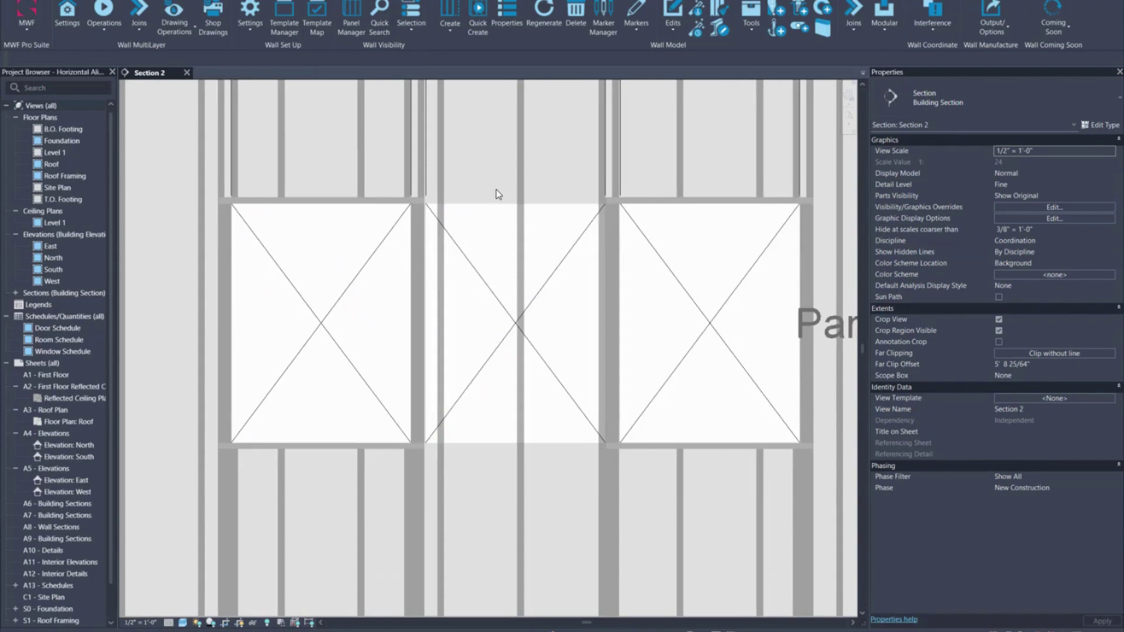
pyautogui.moveTo(494, 193); pyautogui.dragTo(438, 351, button='middle')
pyautogui.scroll(-1, 554, 392)
pyautogui.moveTo(554, 391); pyautogui.dragTo(514, 304, button='middle')
pyautogui.scroll(1, 412, 314)
pyautogui.scroll(-1, 404, 328)
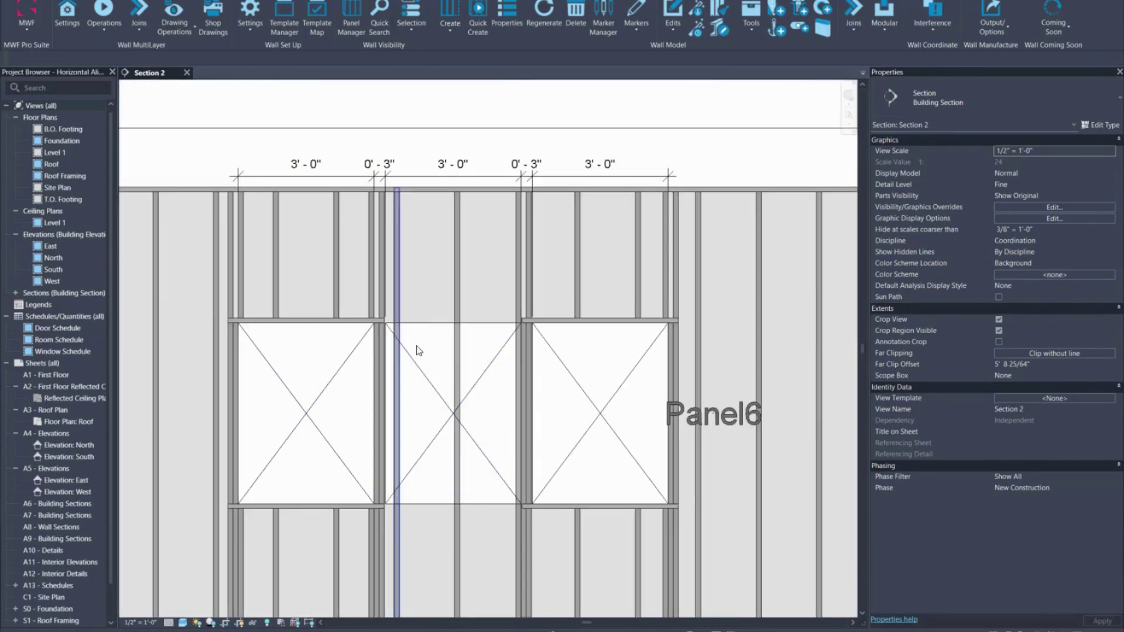
pyautogui.scroll(-1, 384, 445)
pyautogui.moveTo(382, 475); pyautogui.dragTo(336, 412, button='middle')
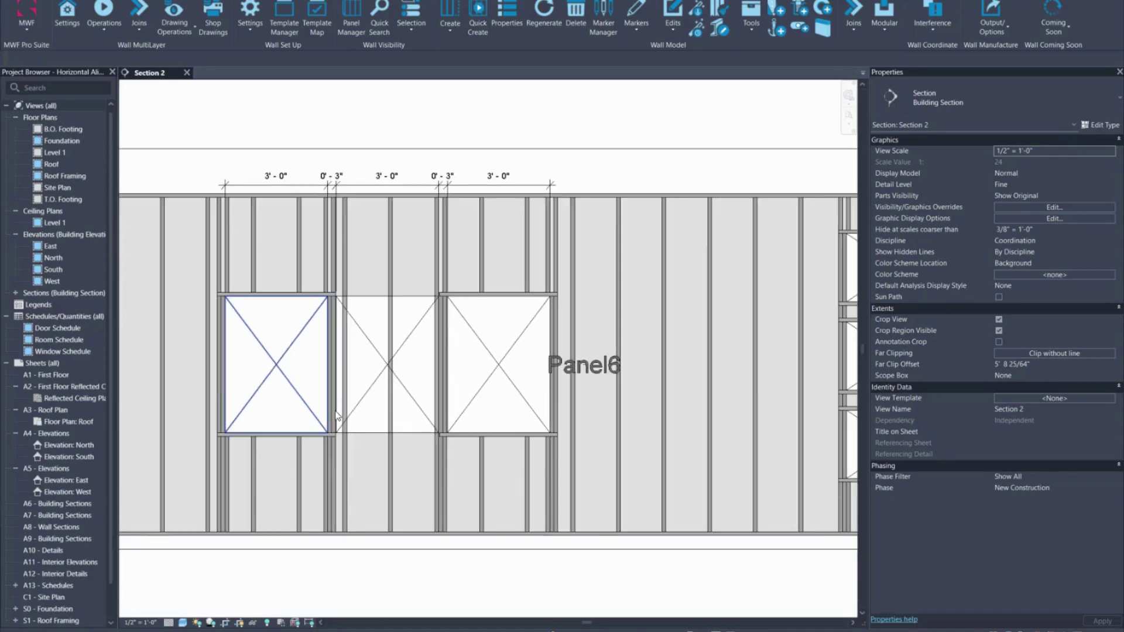
pyautogui.scroll(-1, 363, 448)
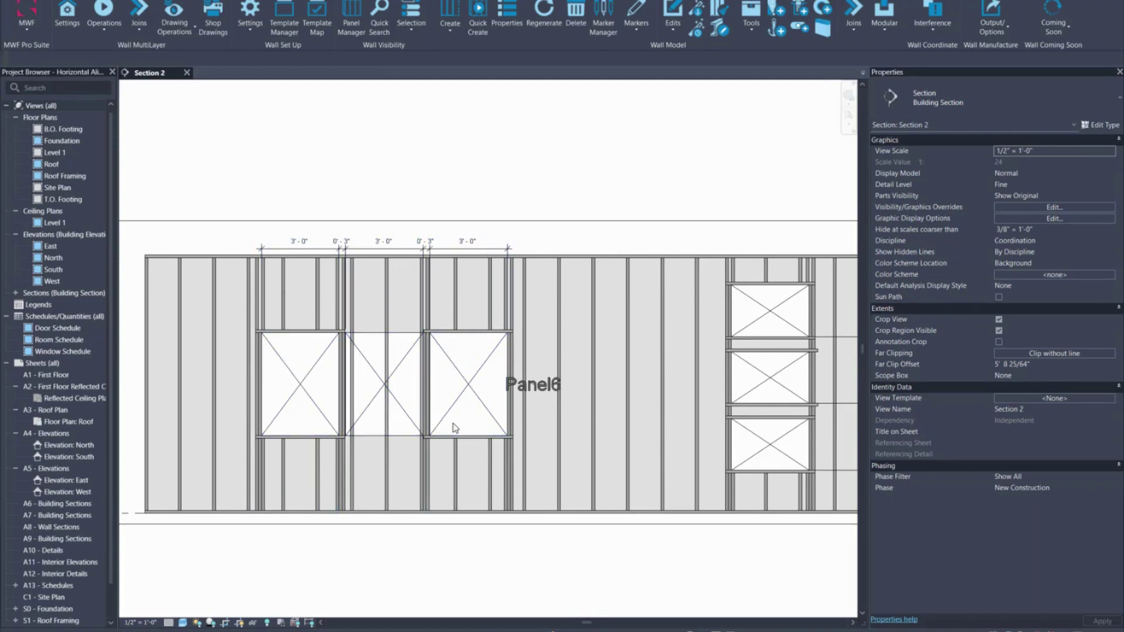
pyautogui.moveTo(461, 423); pyautogui.dragTo(363, 403, button='middle')
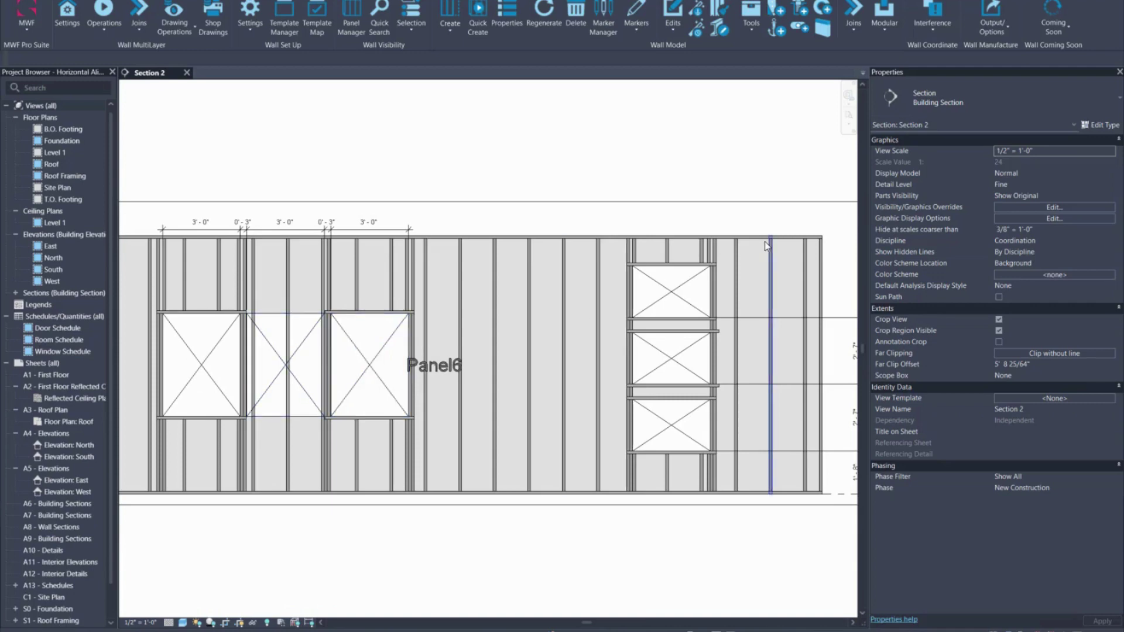
pyautogui.scroll(3, 719, 343)
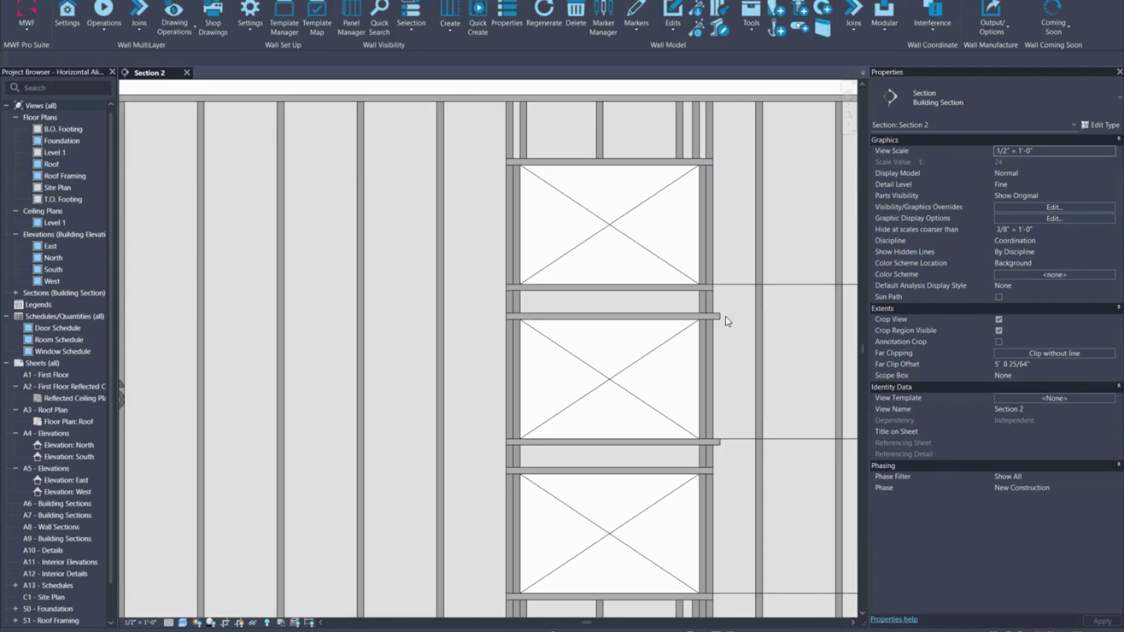
pyautogui.scroll(3, 737, 331)
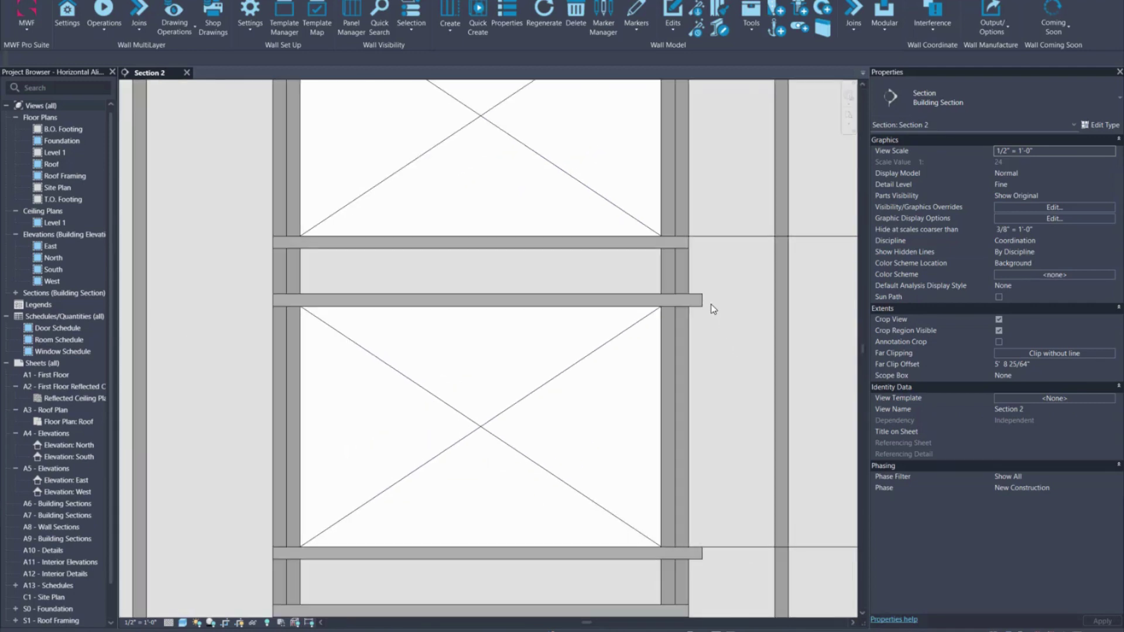
pyautogui.click(700, 302)
pyautogui.scroll(-3, 705, 560)
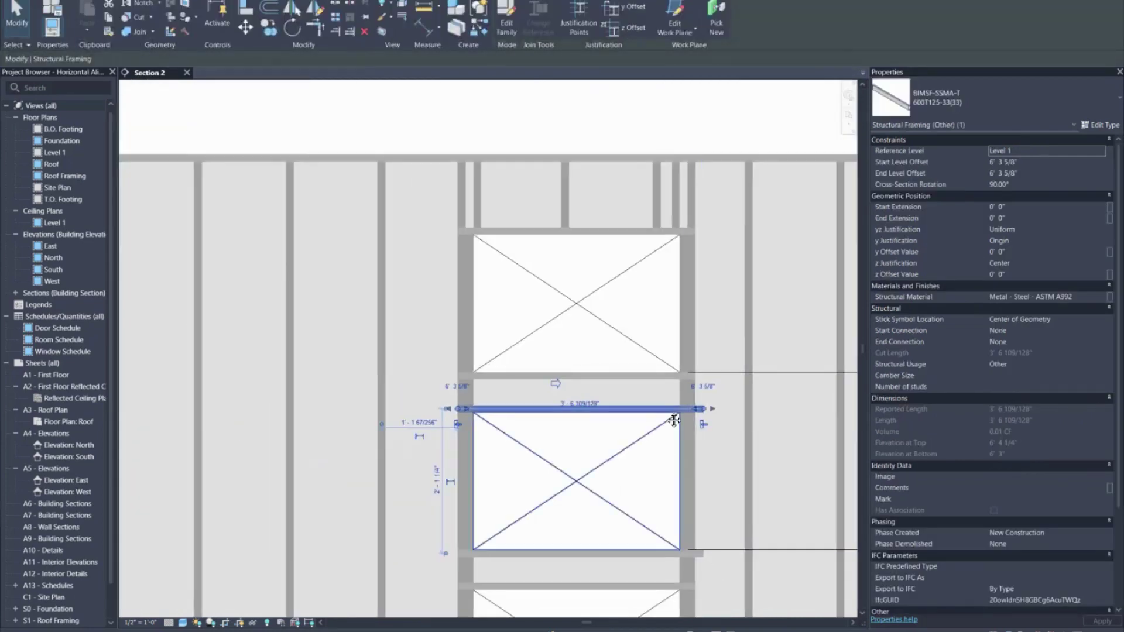
pyautogui.moveTo(629, 462); pyautogui.dragTo(629, 286, button='middle')
pyautogui.scroll(-1, 586, 332)
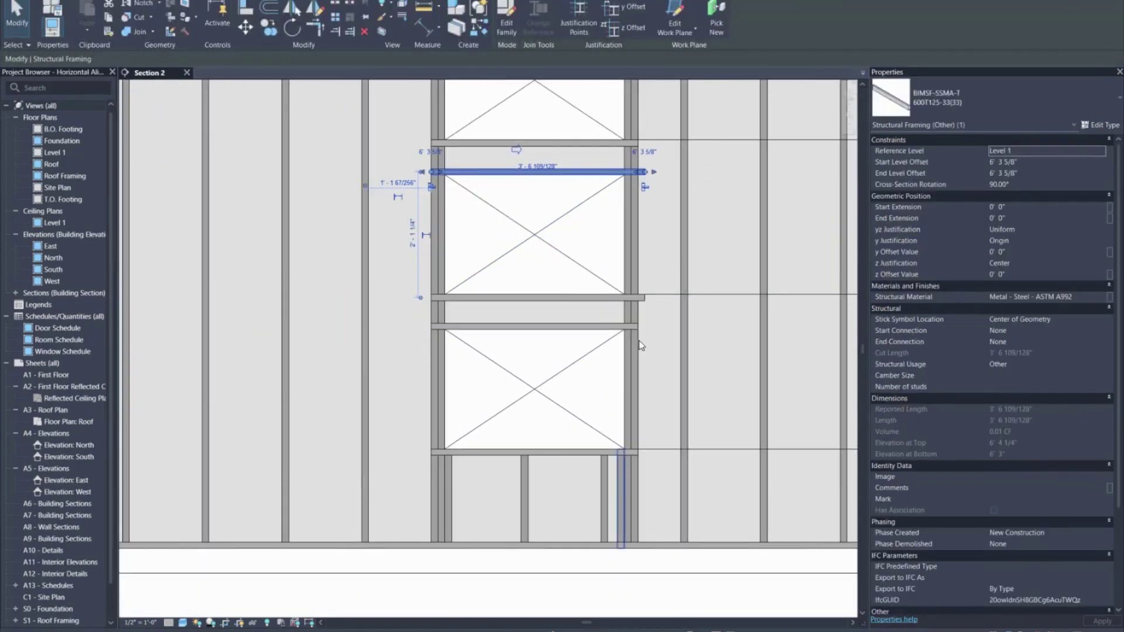
pyautogui.scroll(-3, 995, 351)
pyautogui.scroll(2, 697, 278)
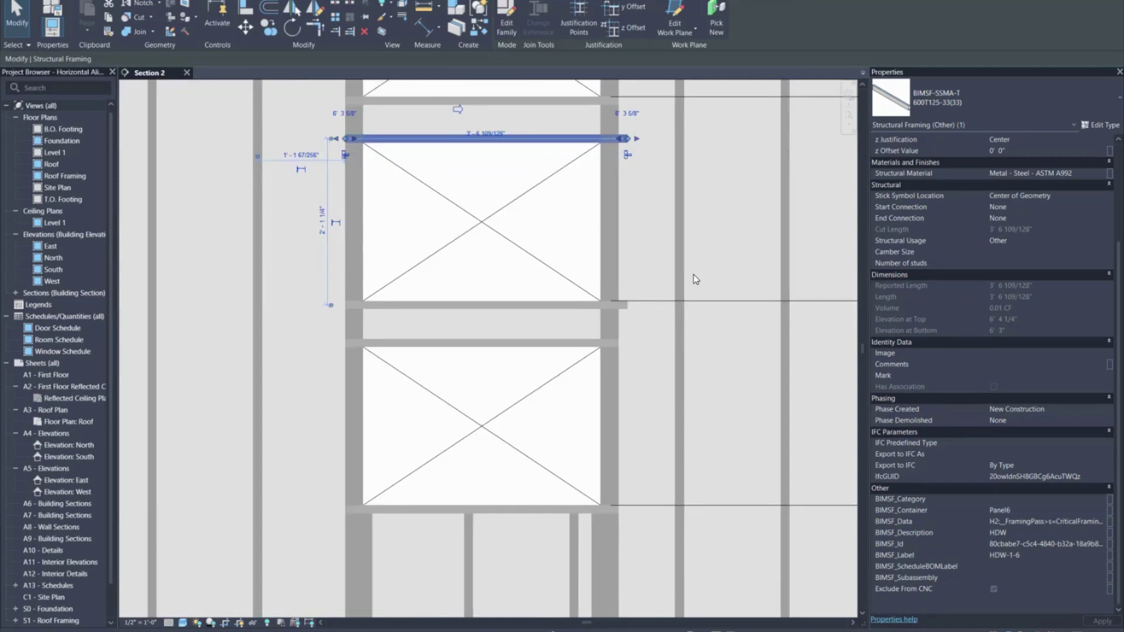
pyautogui.scroll(-3, 654, 251)
pyautogui.moveTo(654, 251); pyautogui.dragTo(532, 350, button='middle')
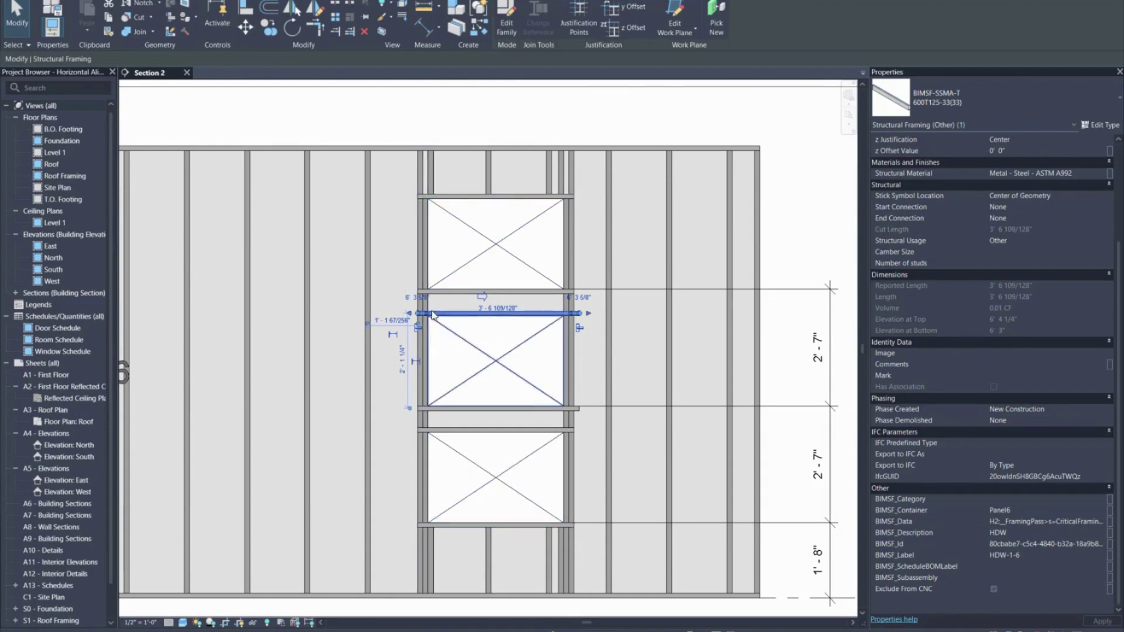
pyautogui.moveTo(520, 291); pyautogui.dragTo(539, 290, button='middle')
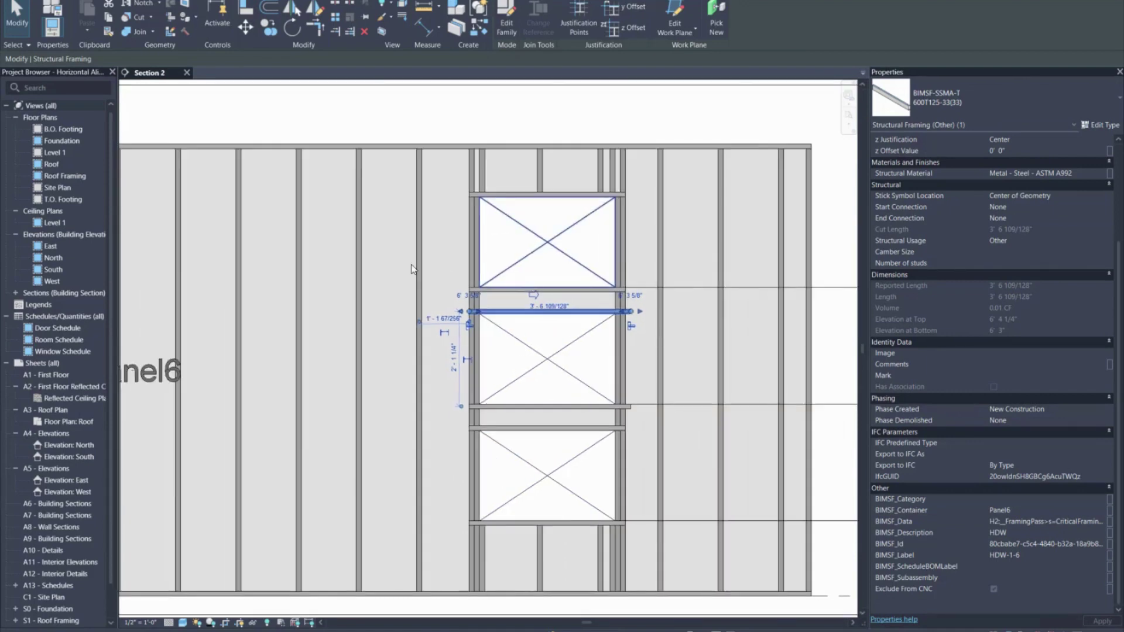
pyautogui.scroll(-3, 529, 265)
pyautogui.scroll(-2, 380, 249)
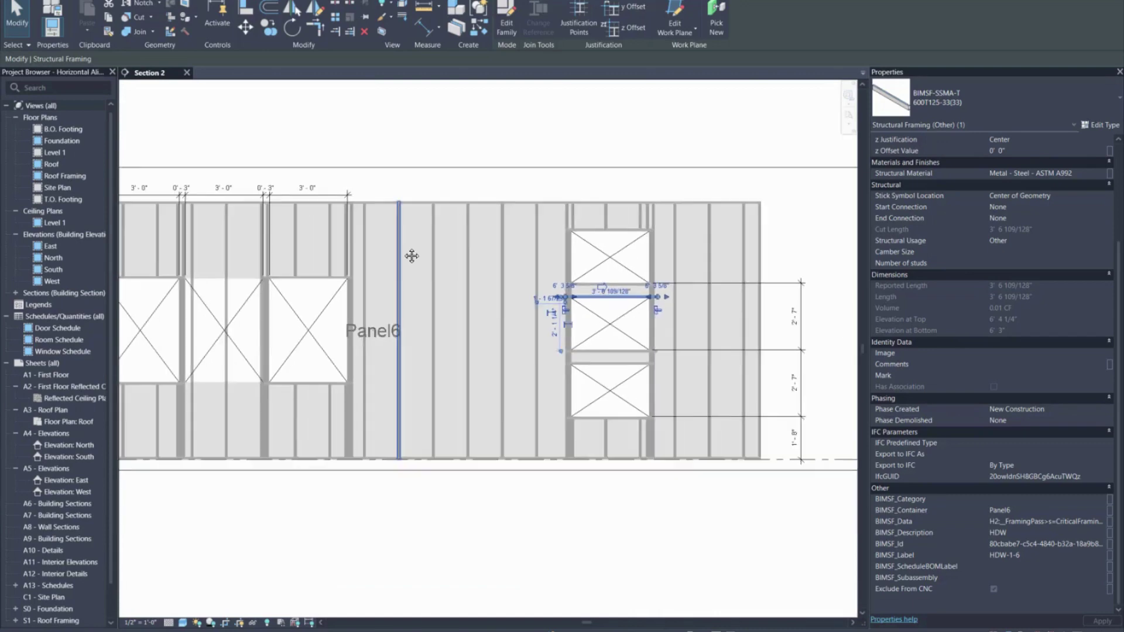
pyautogui.scroll(1, 466, 287)
pyautogui.moveTo(472, 298); pyautogui.dragTo(518, 300, button='middle')
pyautogui.scroll(-1, 450, 290)
pyautogui.press('Escape')
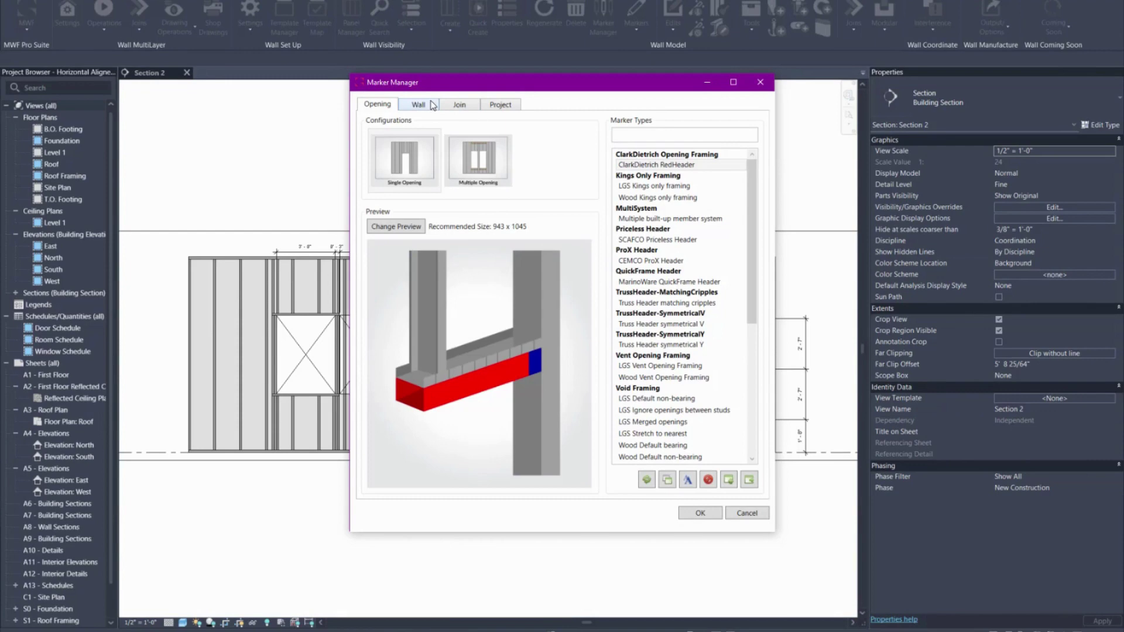
# Step: In Marker Manager's Project tab, open the Wall Opening rule set under Wall Opening Mapping
pyautogui.click(496, 105)
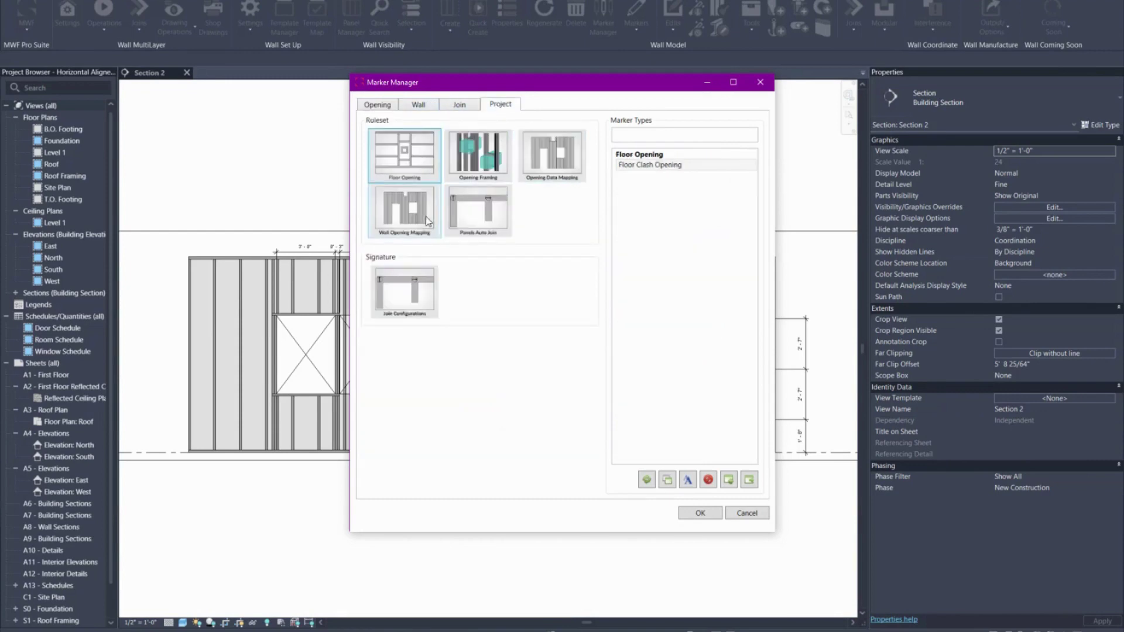
pyautogui.click(385, 218)
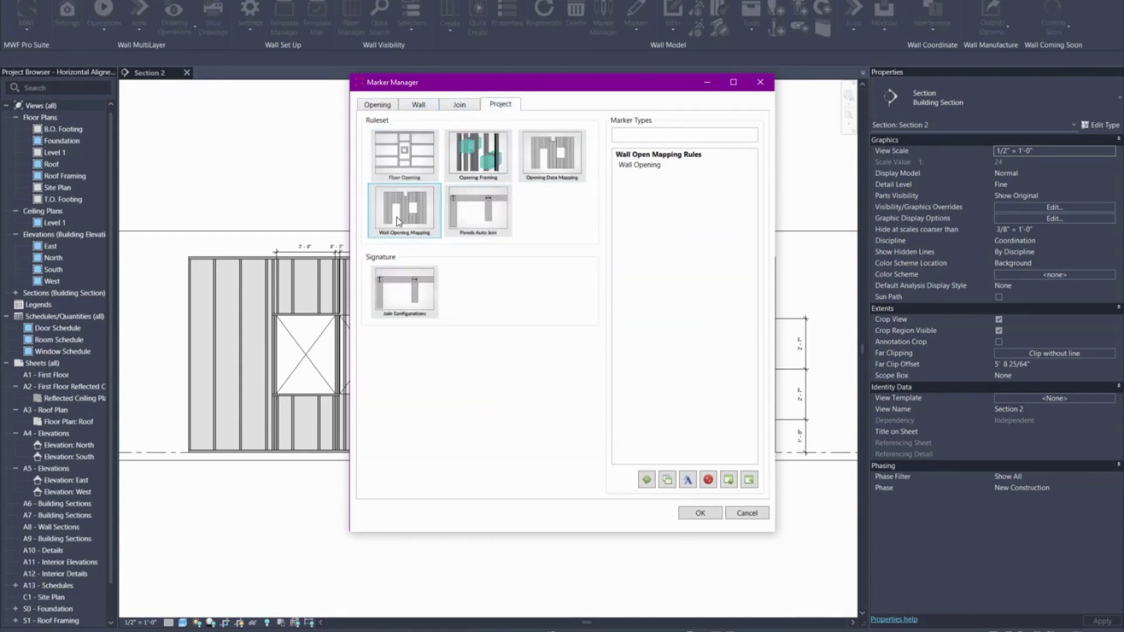
pyautogui.click(665, 166)
pyautogui.doubleClick(664, 168)
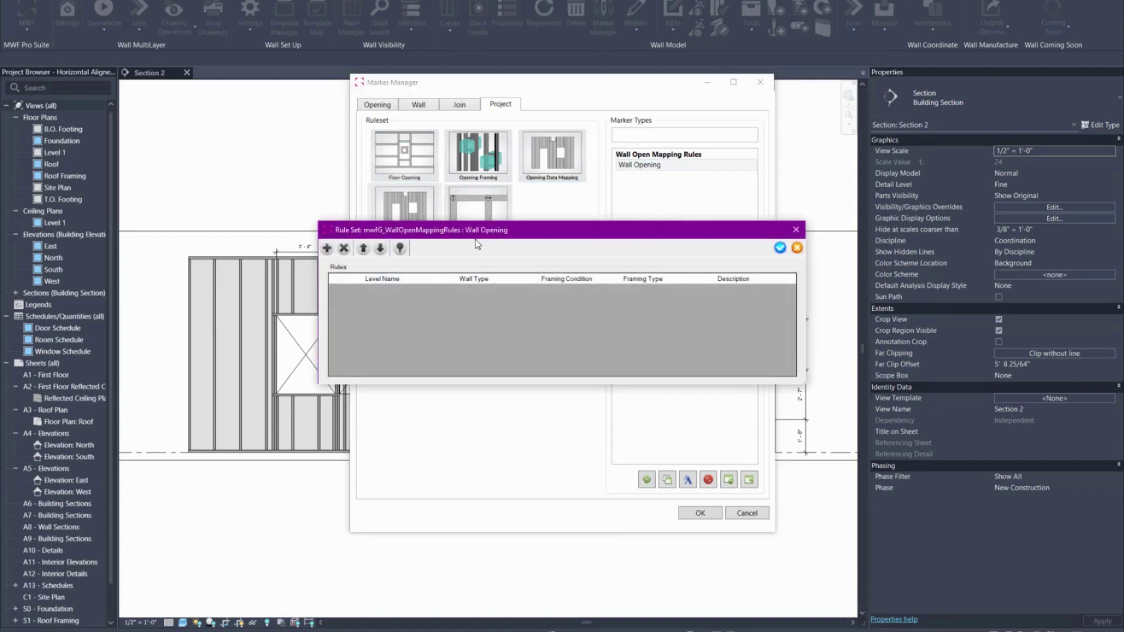
pyautogui.moveTo(481, 237); pyautogui.dragTo(479, 215)
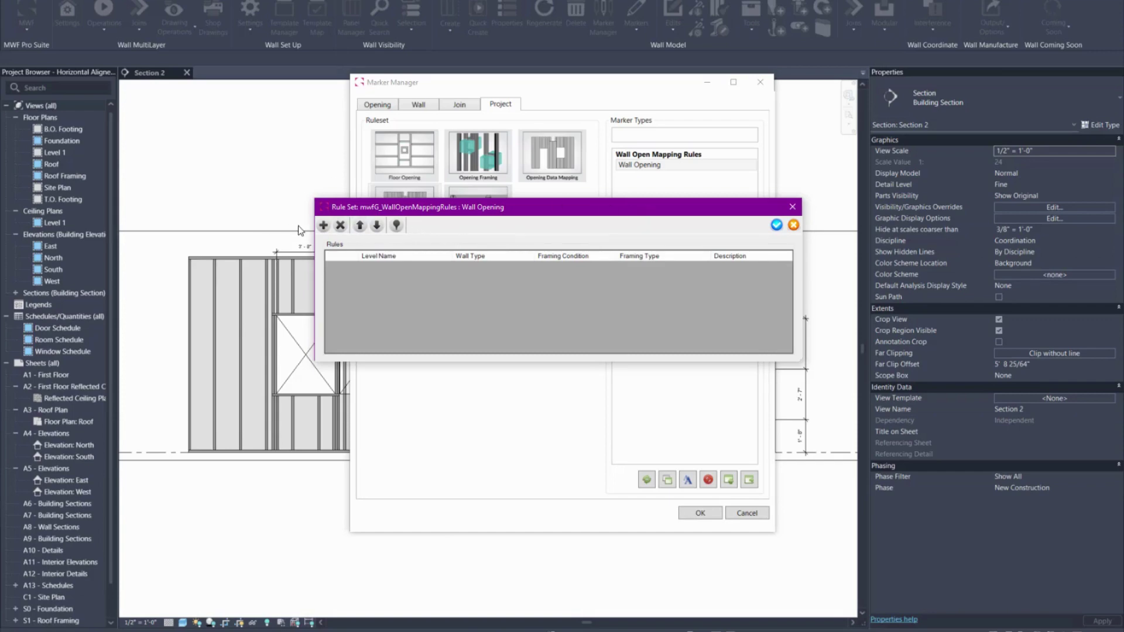
# Step: Add a rule with the HorizontallyAligned framing condition and a 0' 6" gap tolerance
pyautogui.click(324, 226)
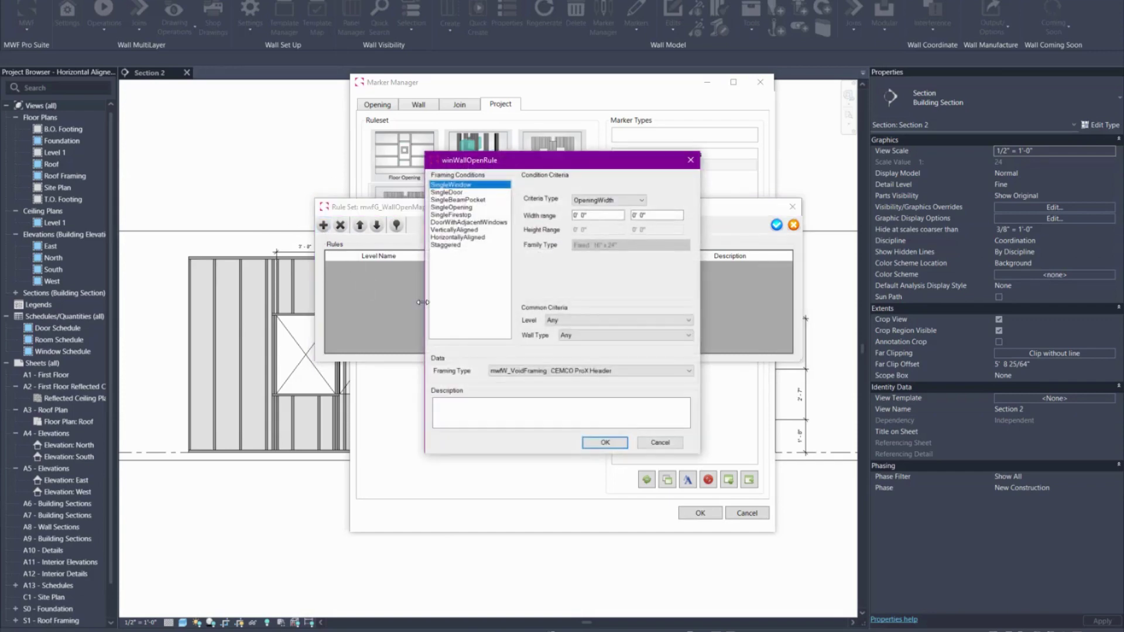
pyautogui.click(452, 237)
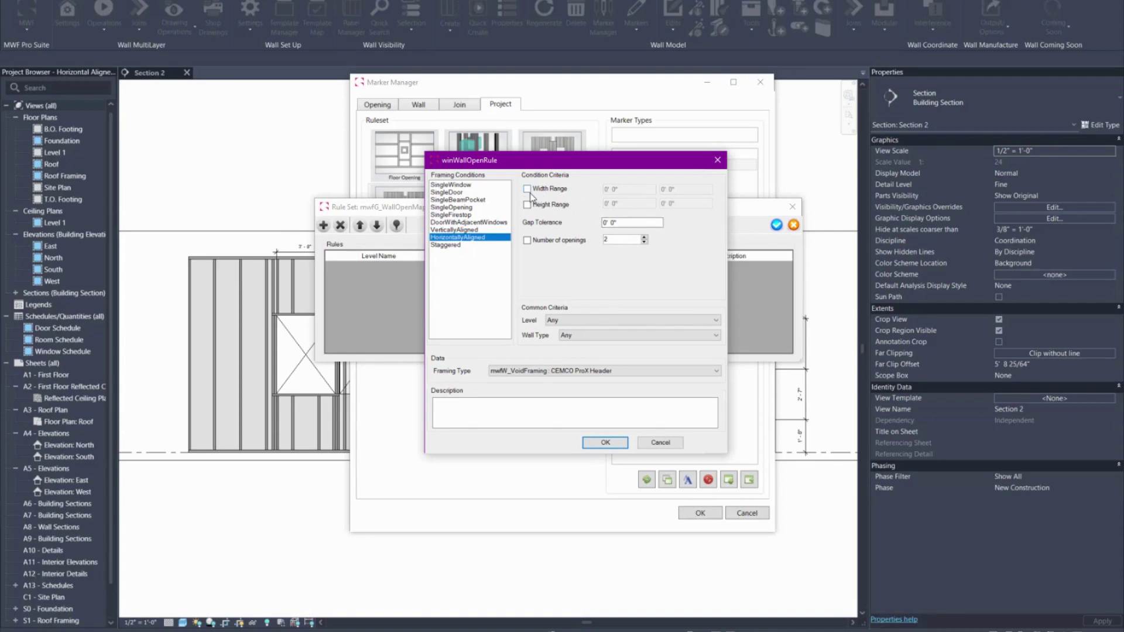
pyautogui.doubleClick(611, 223)
pyautogui.moveTo(615, 239); pyautogui.dragTo(599, 240)
pyautogui.click(631, 223)
pyautogui.moveTo(619, 226); pyautogui.dragTo(590, 226)
# Step: Set framing type mwfW_VoidFraming : LGS Merged openings, describe it 'horizontally aligned 6" Gap', and confirm
pyautogui.click(566, 370)
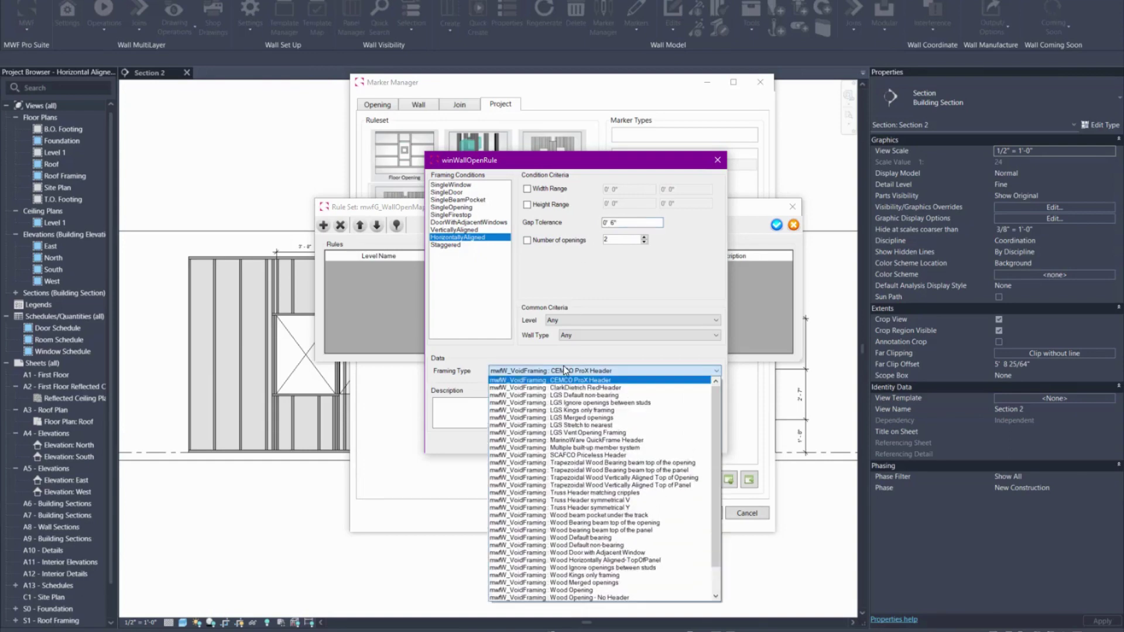
pyautogui.click(564, 370)
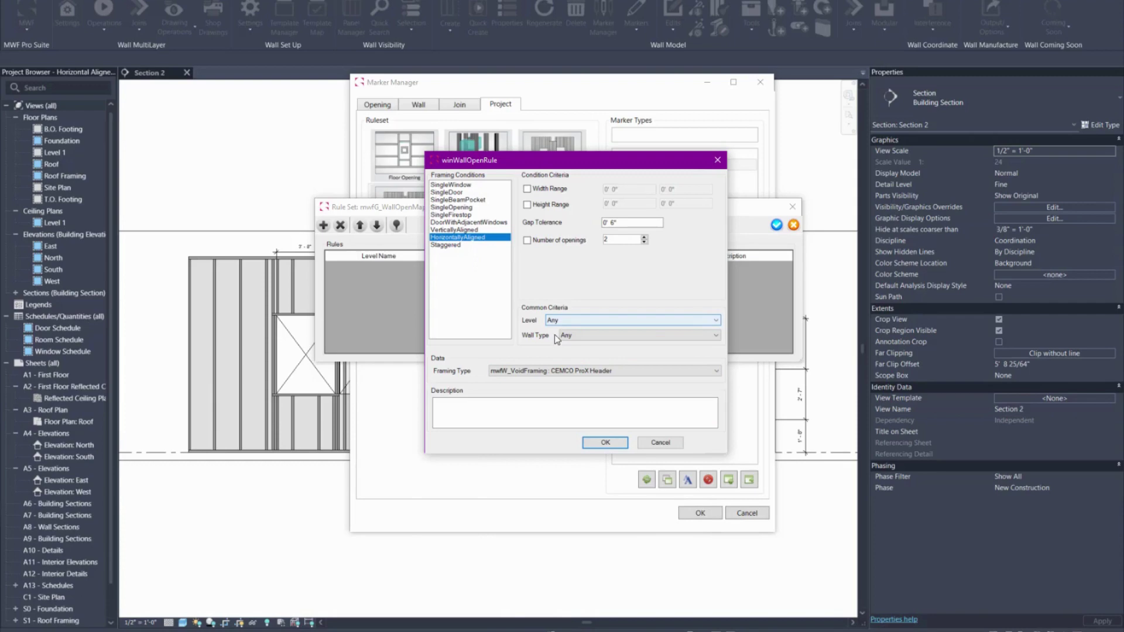
pyautogui.click(567, 371)
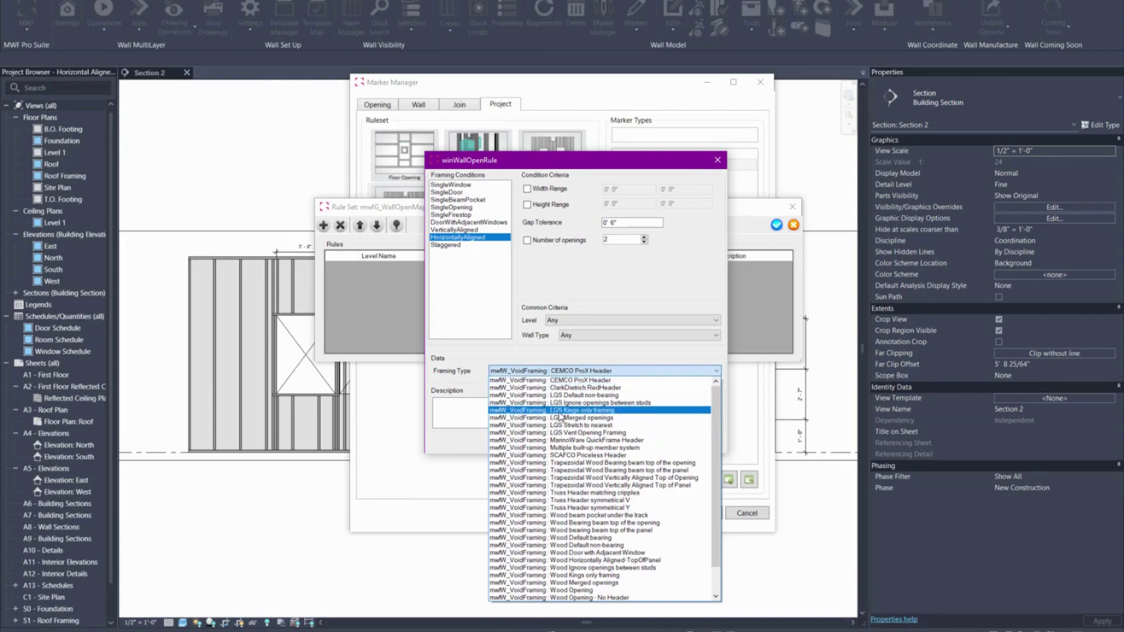
pyautogui.click(561, 419)
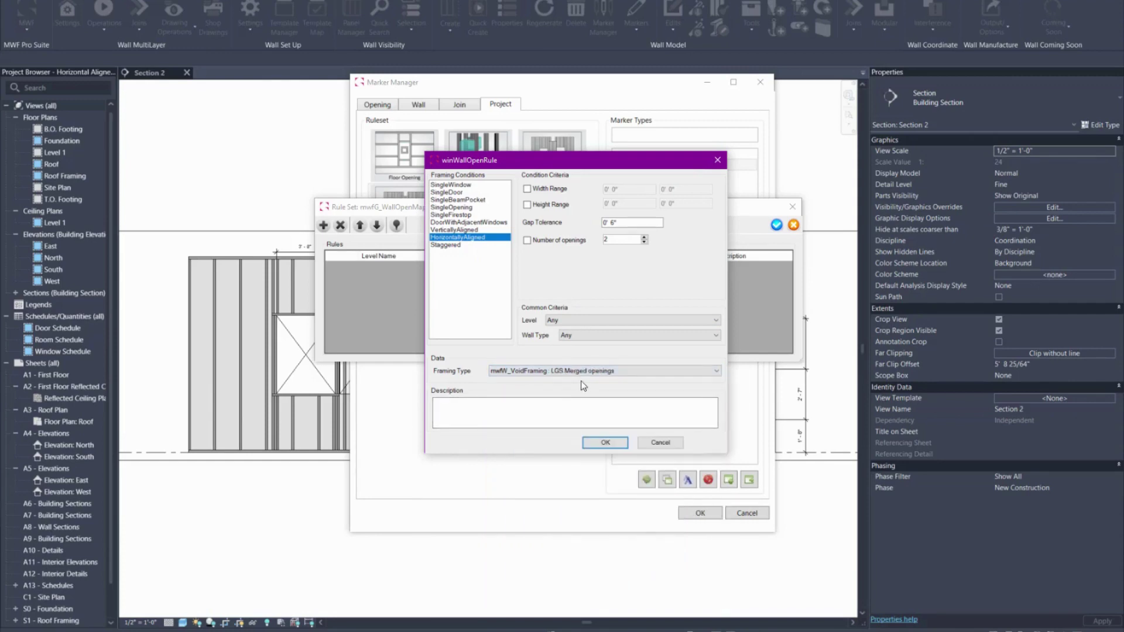
pyautogui.click(570, 414)
pyautogui.click(604, 444)
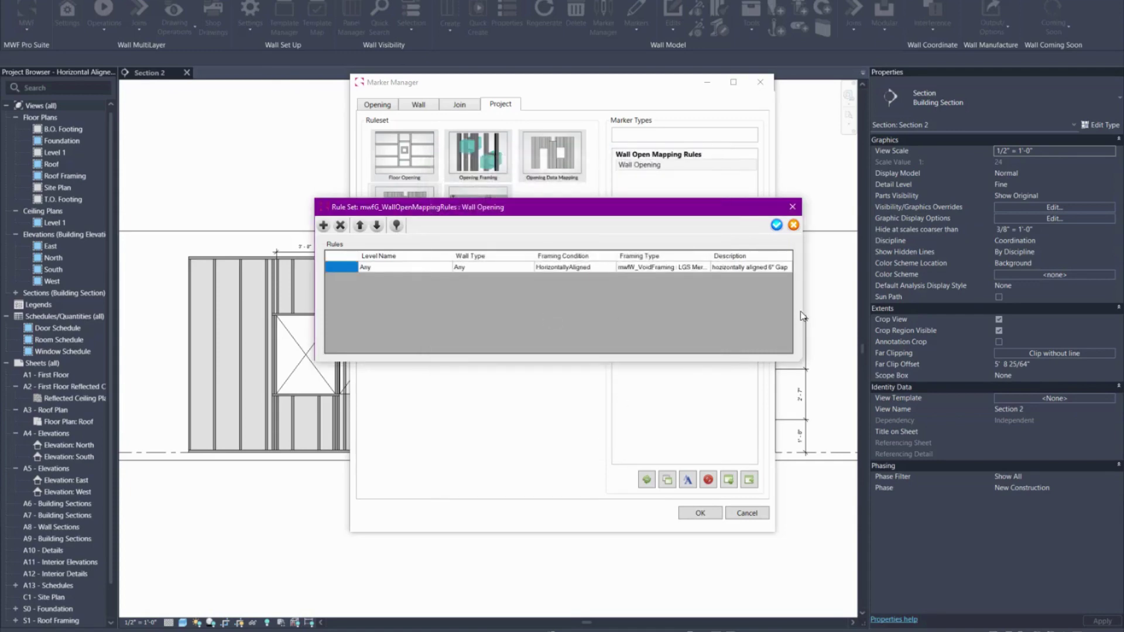
# Step: Widen the rule set window and start a VerticallyAligned rule limited to 3 openings
pyautogui.doubleClick(801, 266)
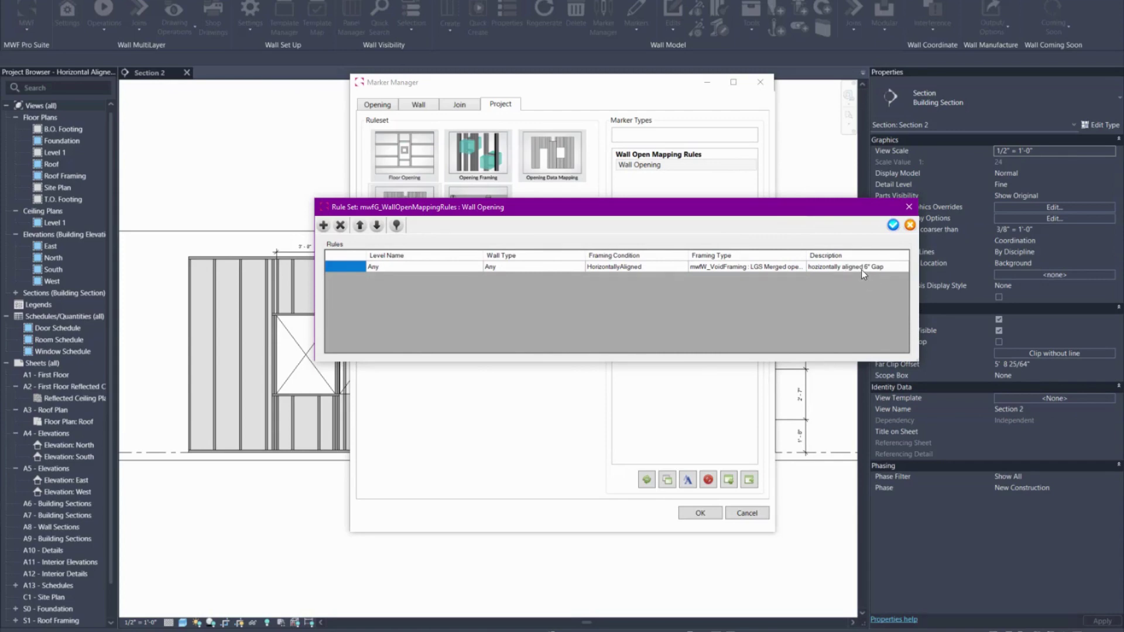
pyautogui.click(861, 270)
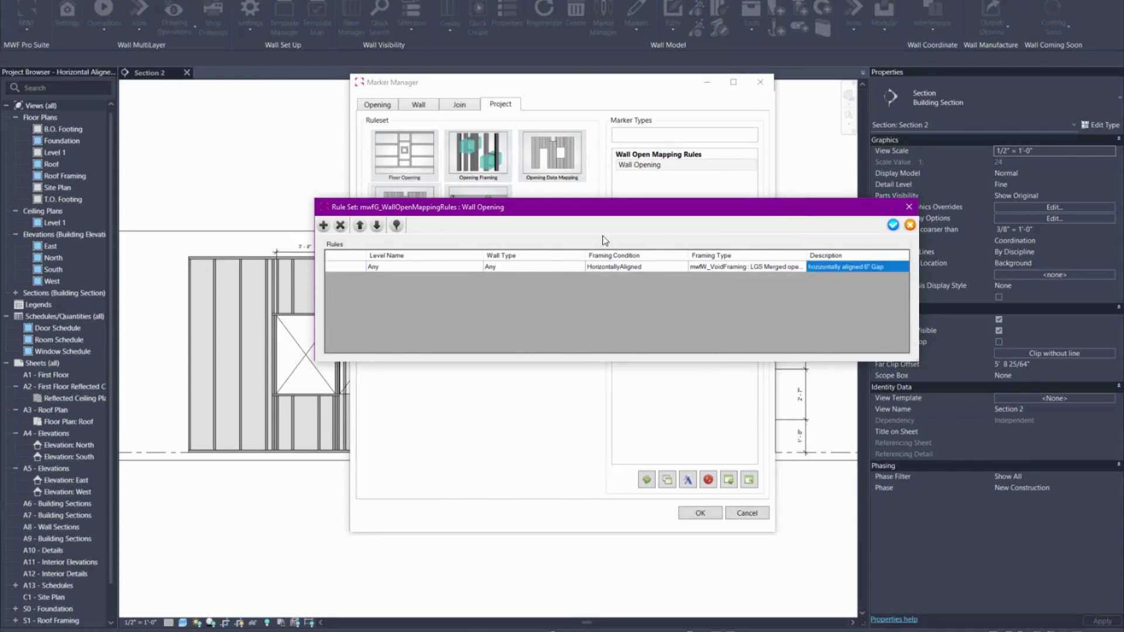
pyautogui.click(324, 225)
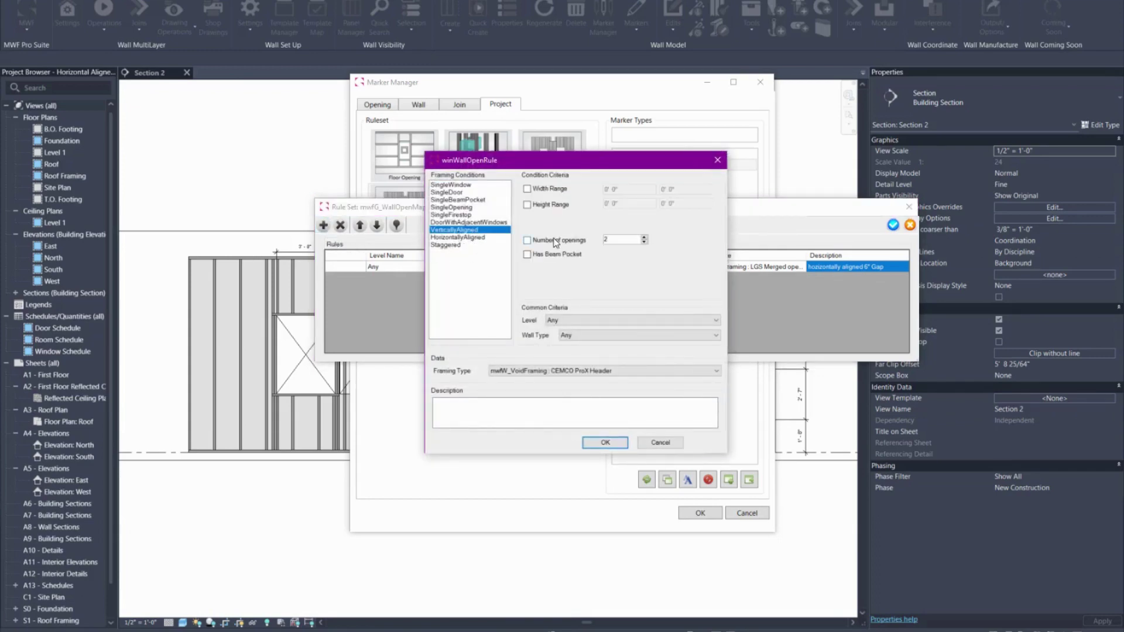
pyautogui.click(568, 240)
# Step: Give it LGS Merged openings framing, describe it 'vertically aligned - 3 openings', and save
pyautogui.click(588, 372)
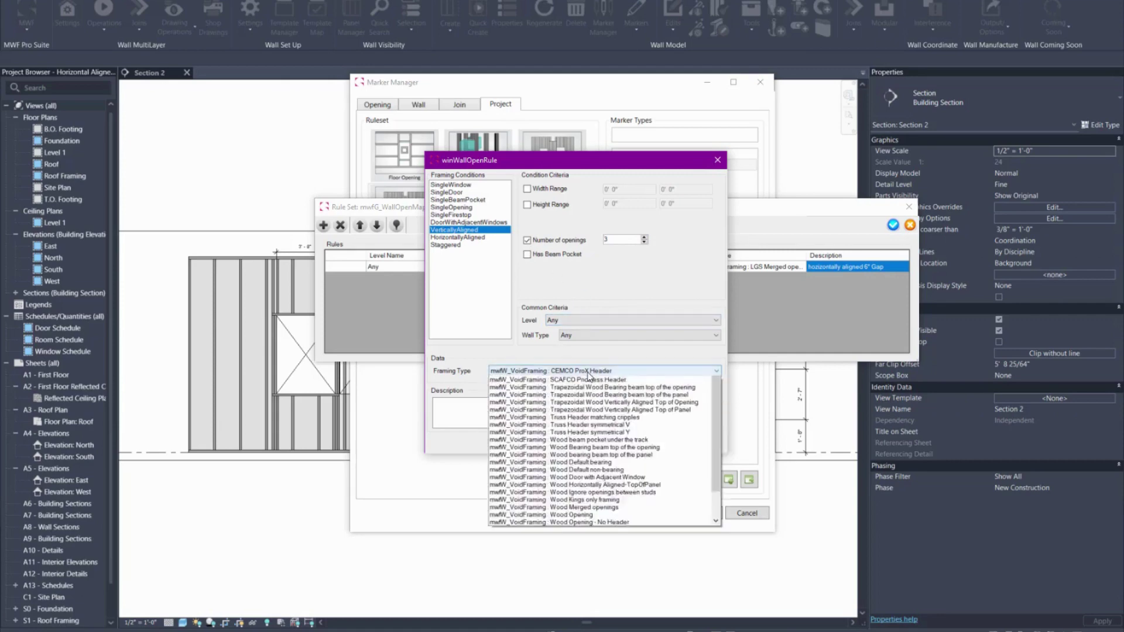
pyautogui.click(588, 373)
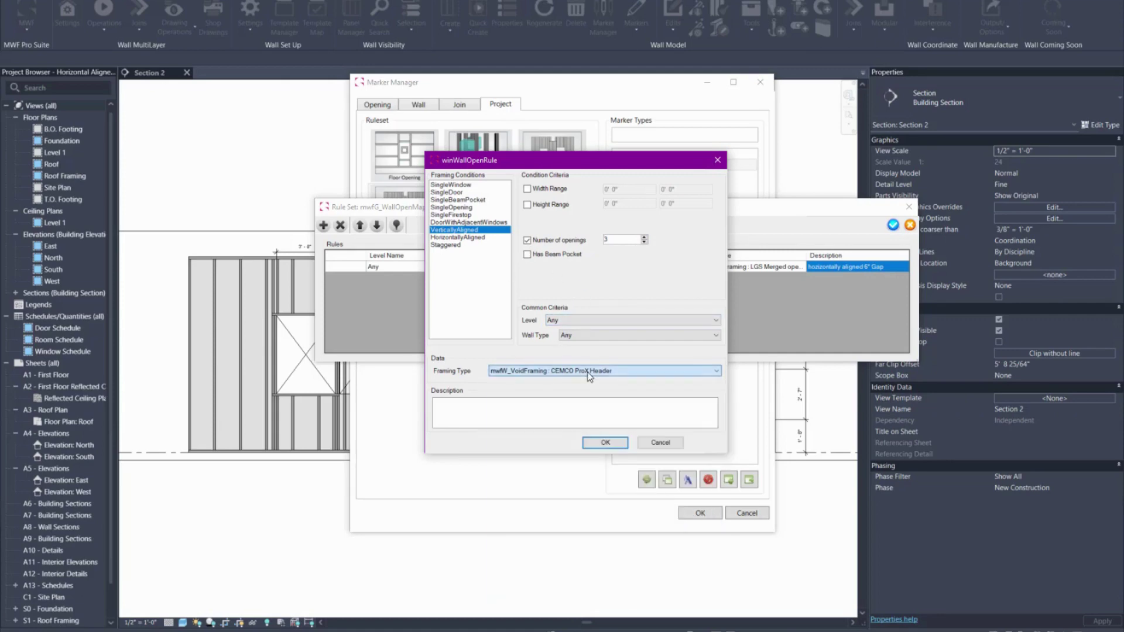
pyautogui.click(549, 373)
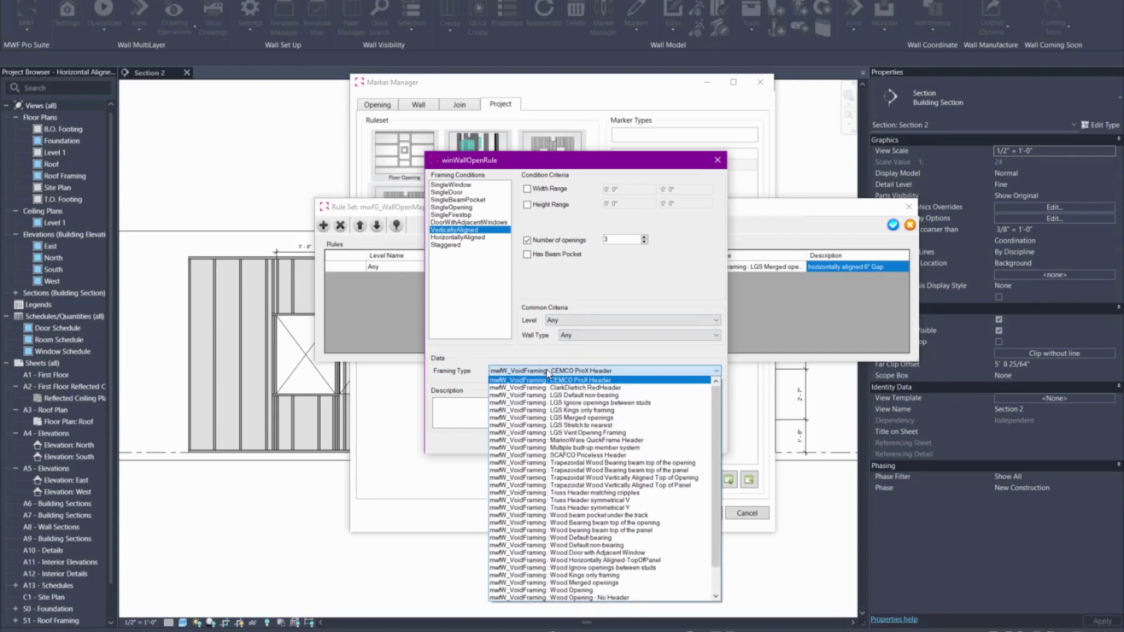
pyautogui.click(555, 418)
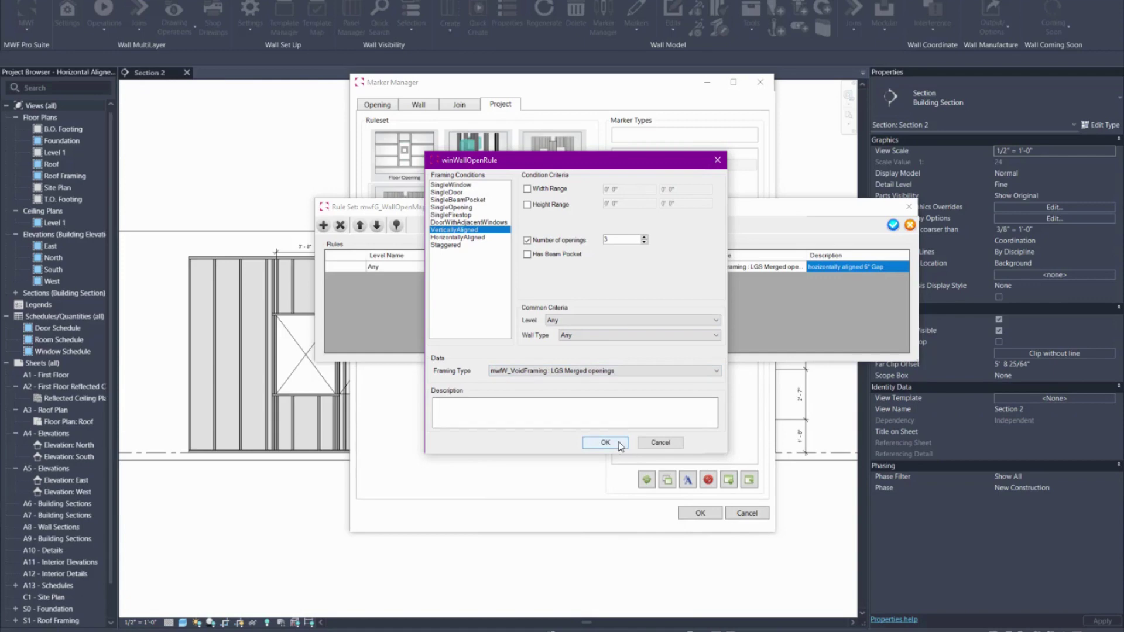
pyautogui.click(617, 411)
pyautogui.write('vertically aligned - 3 openings')
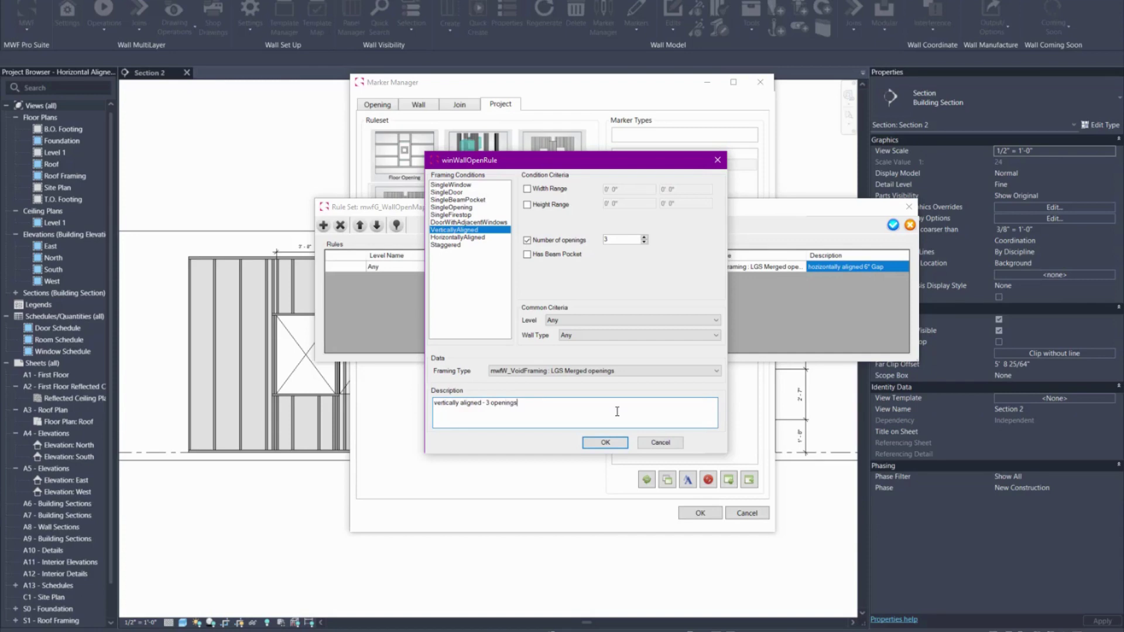
pyautogui.click(608, 442)
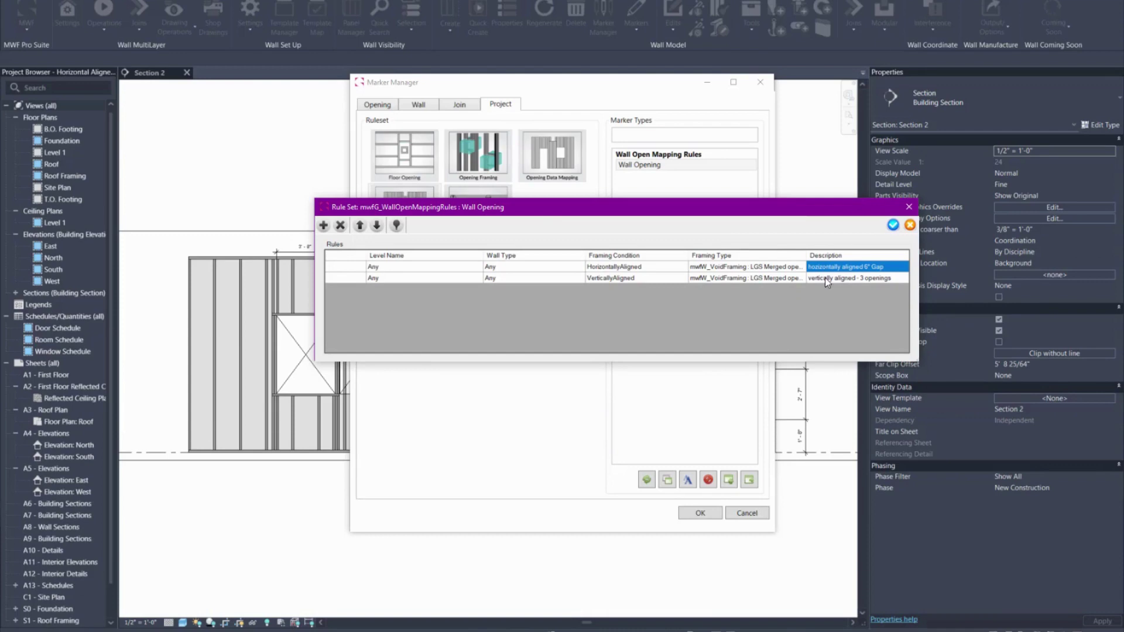
# Step: Select the VerticallyAligned row and narrow the grid's leading column
pyautogui.click(881, 280)
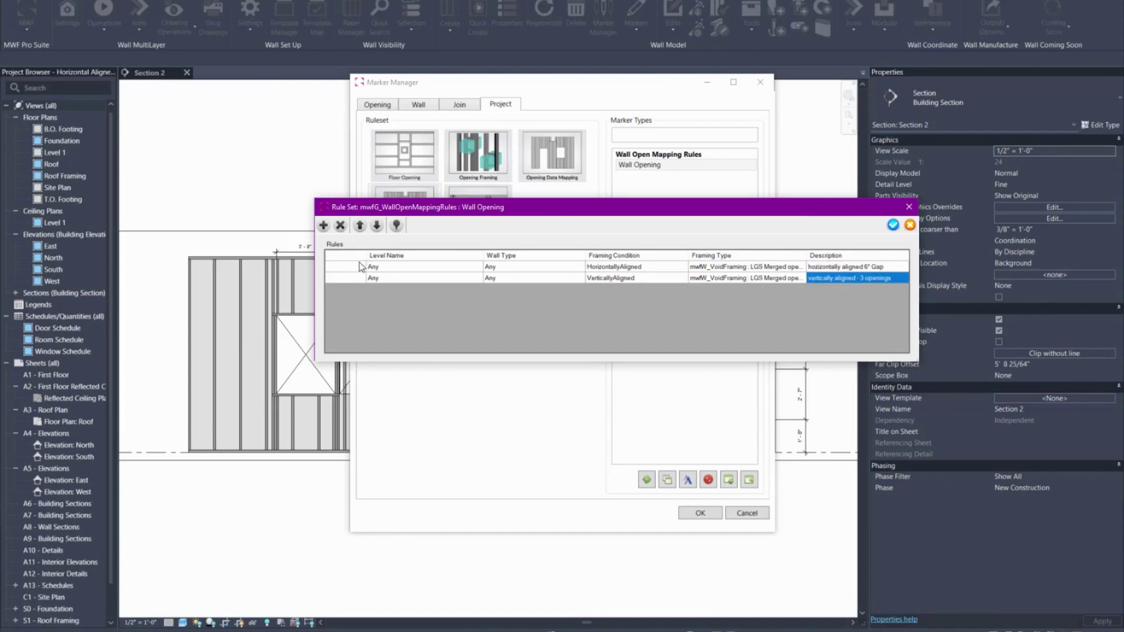
pyautogui.moveTo(365, 254); pyautogui.dragTo(345, 253)
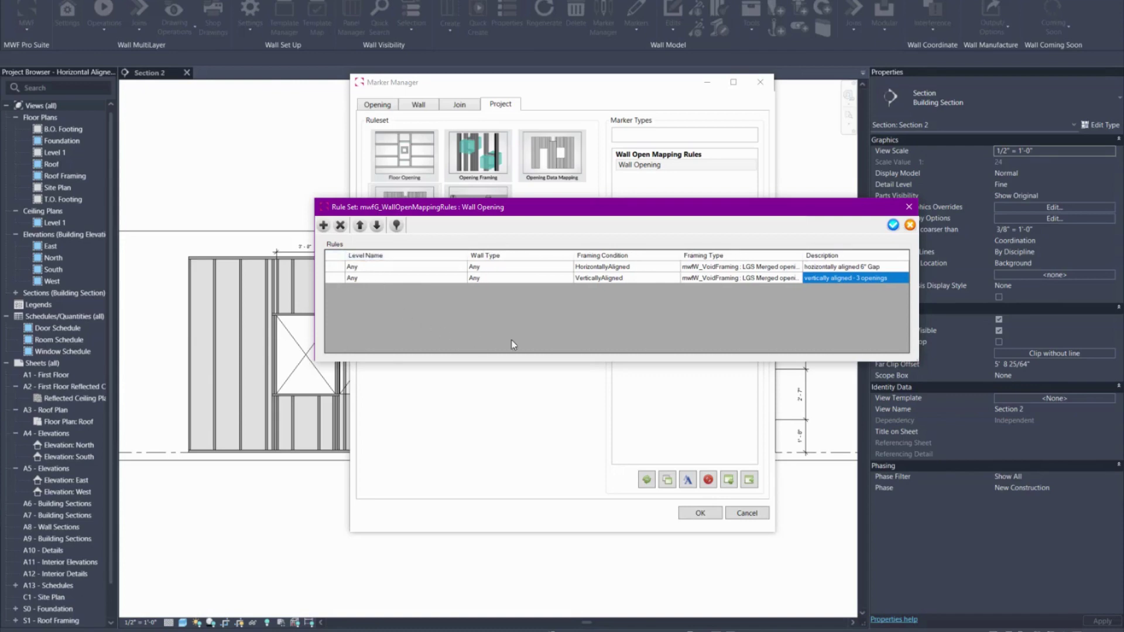
# Step: Add a SingleWindow rule with OpeningWidth criteria from 0' to 4'
pyautogui.click(323, 226)
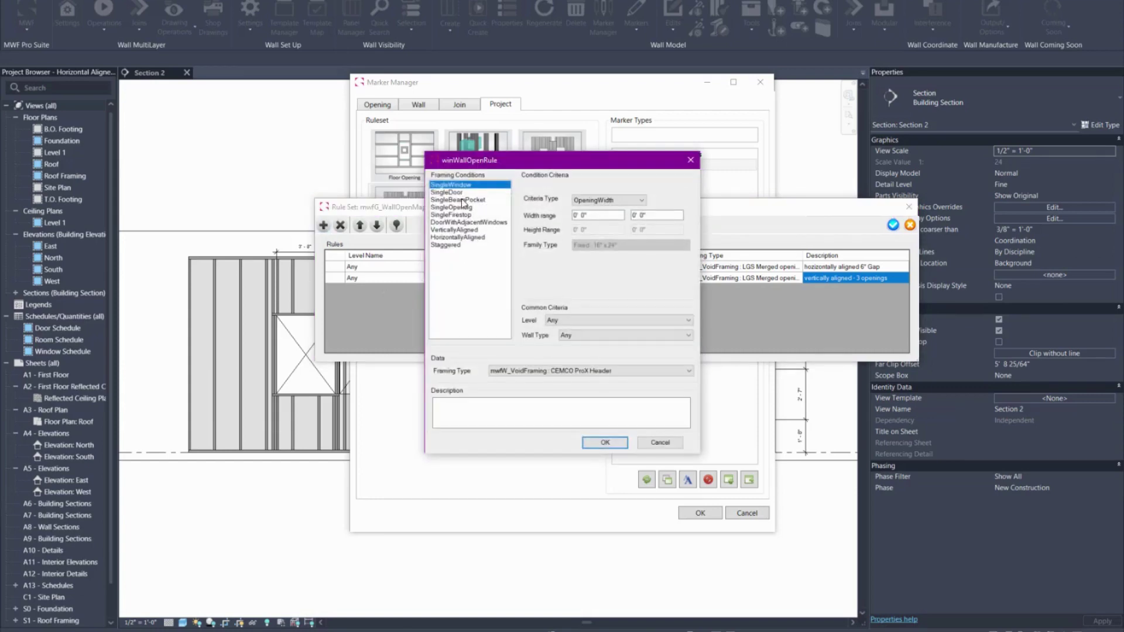
pyautogui.click(591, 200)
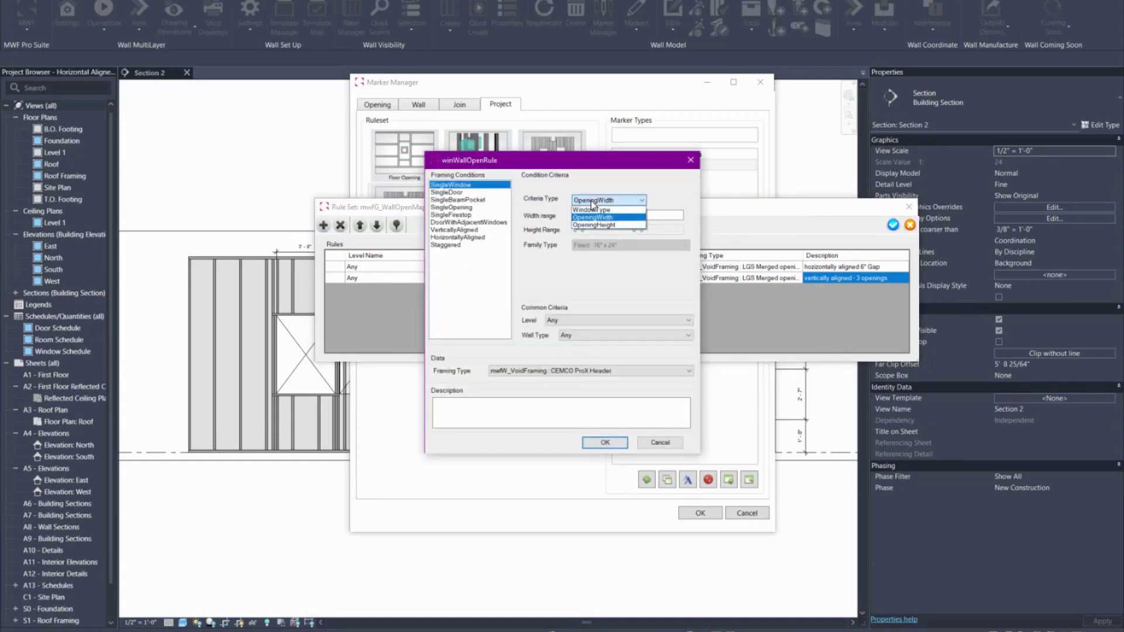
pyautogui.click(594, 202)
pyautogui.press('Tab')
pyautogui.press('Tab')
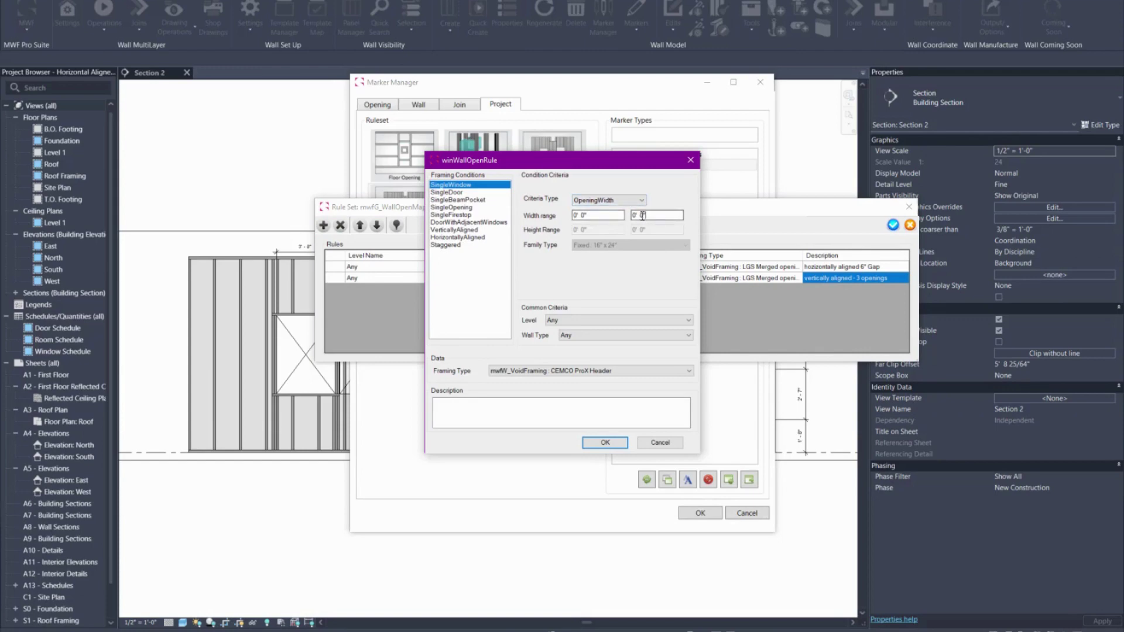
pyautogui.write('4')
# Step: Assign LGS Stretch to nearest framing, describe it '0- 4' opening width', and save the rule
pyautogui.click(591, 370)
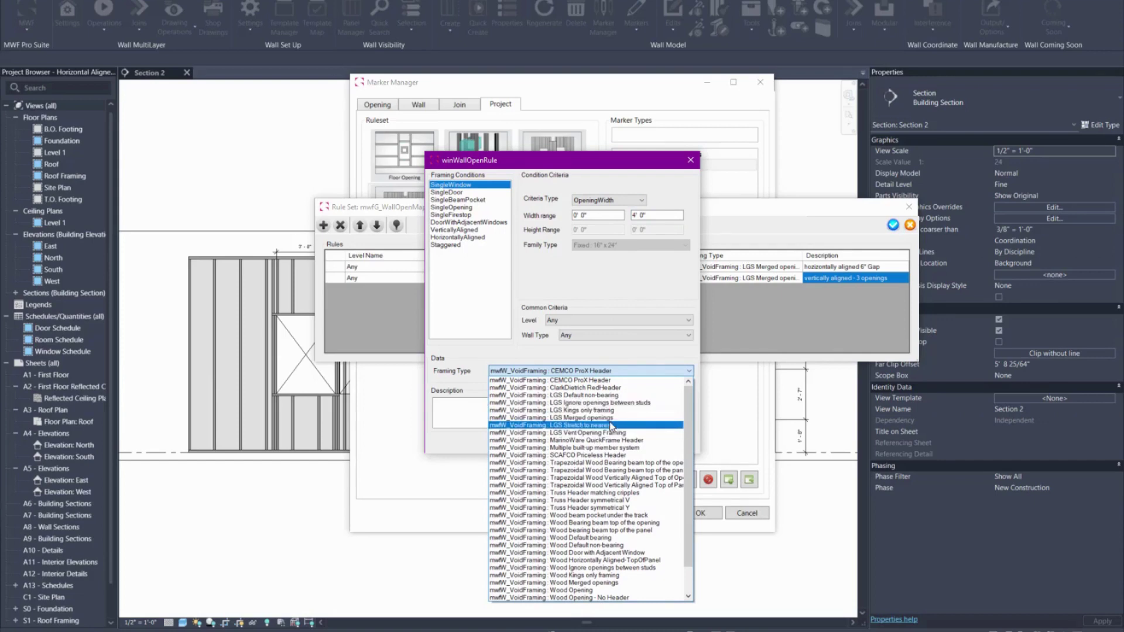
pyautogui.click(611, 425)
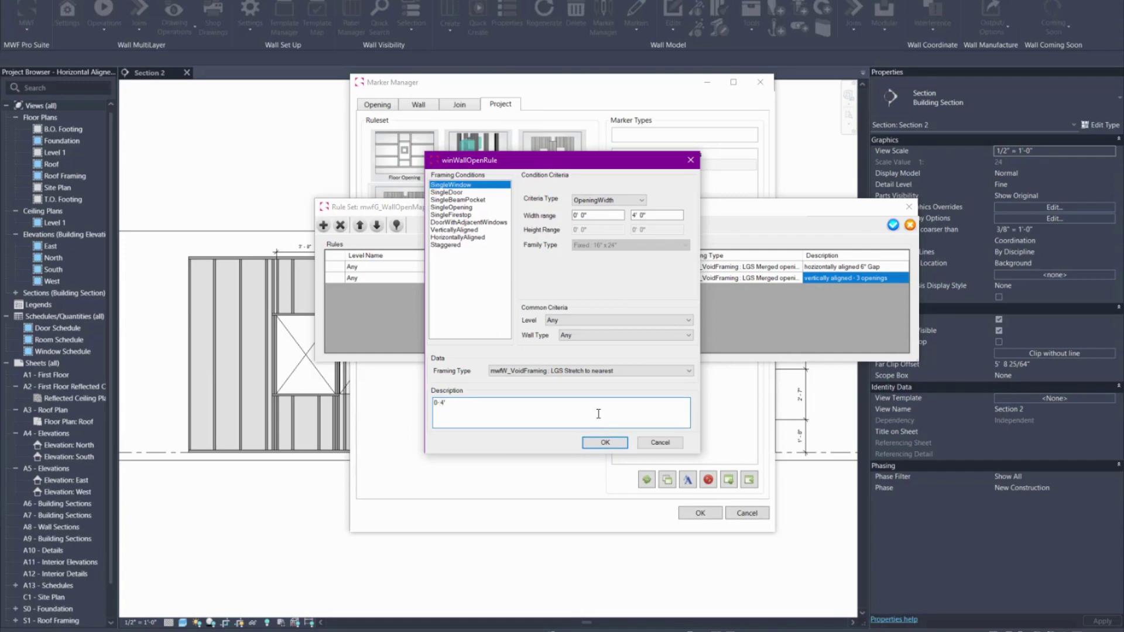
pyautogui.write('ing width')
pyautogui.click(605, 442)
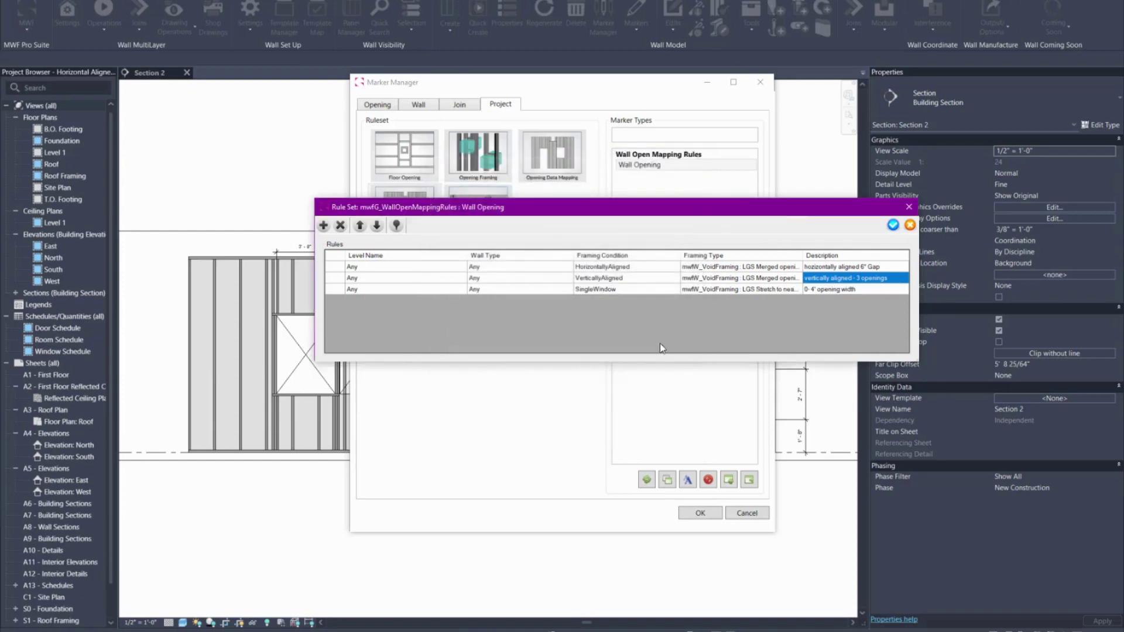
pyautogui.click(853, 289)
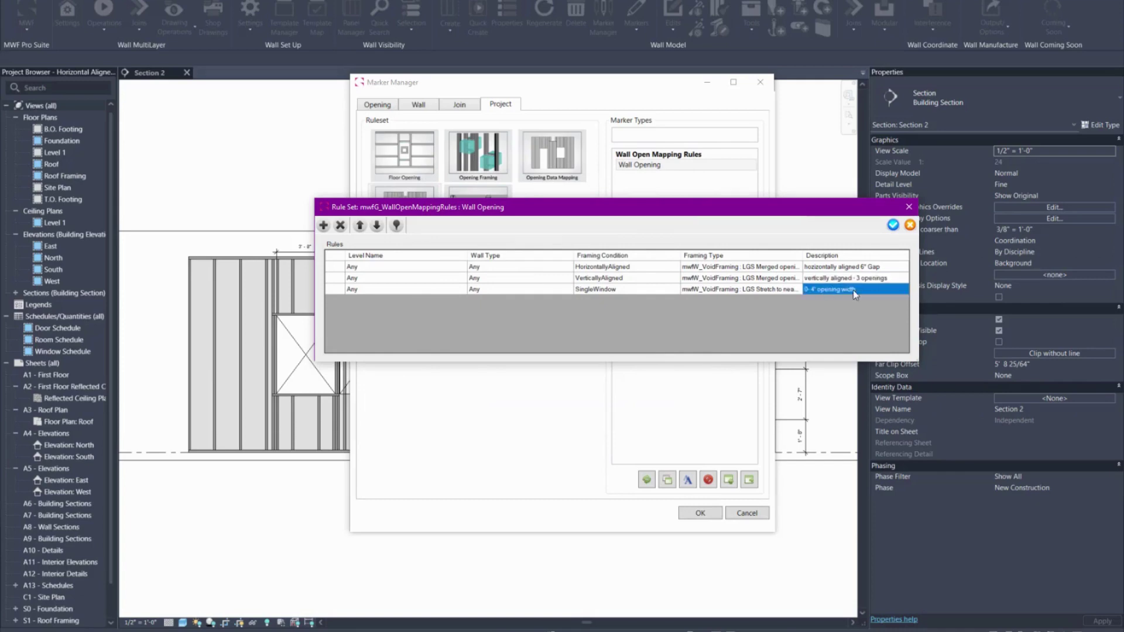
# Step: Add a SingleDoor rule with an opening width range of 0' to 4'
pyautogui.click(323, 226)
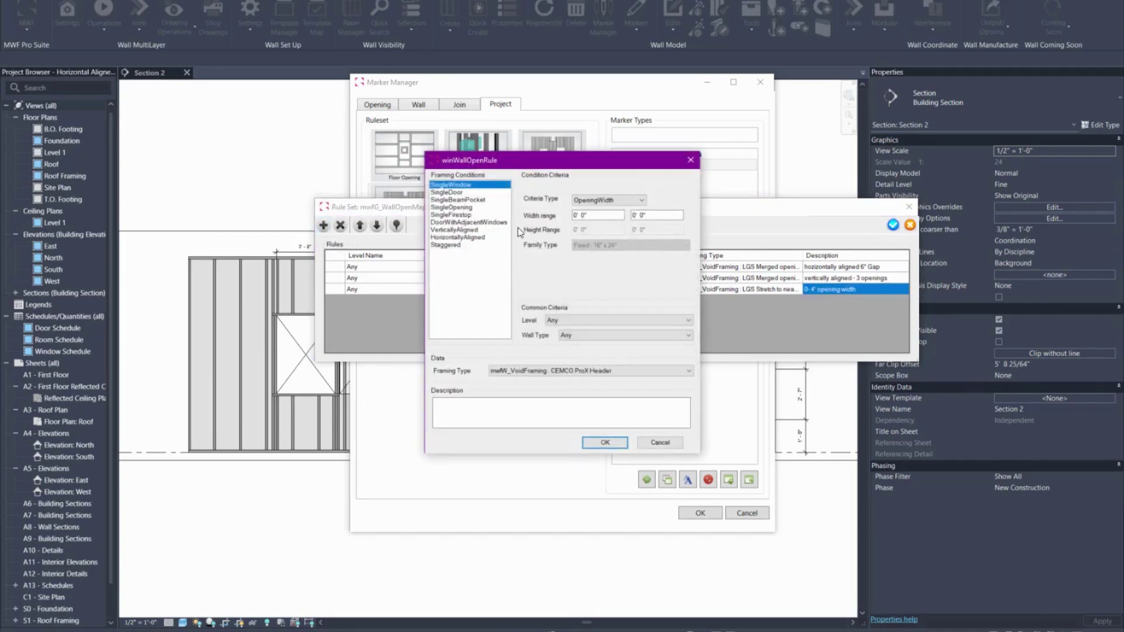
pyautogui.click(463, 192)
pyautogui.press('Tab')
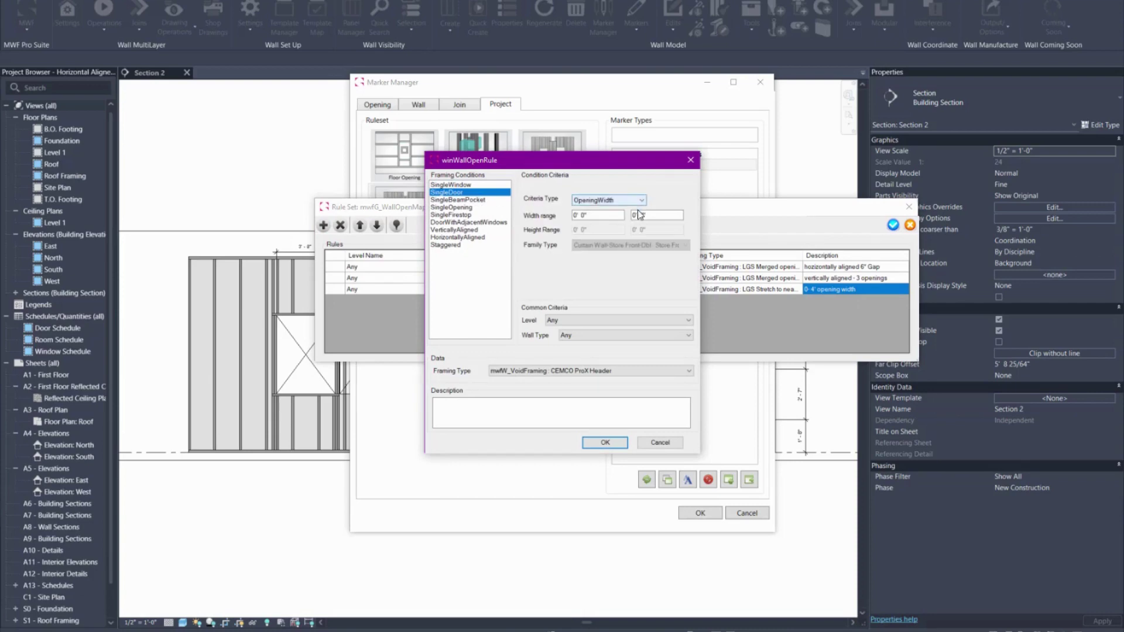
pyautogui.write('4')
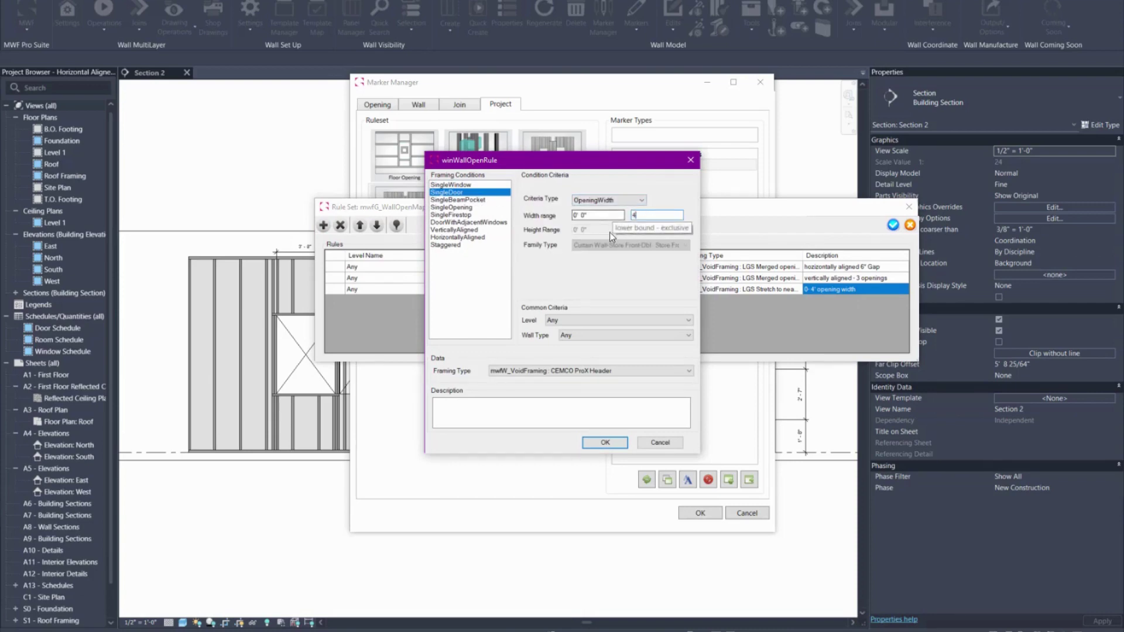
# Step: Assign LGS Default non-bearing framing, describe it '0-4' opening width', and save the rule
pyautogui.click(600, 371)
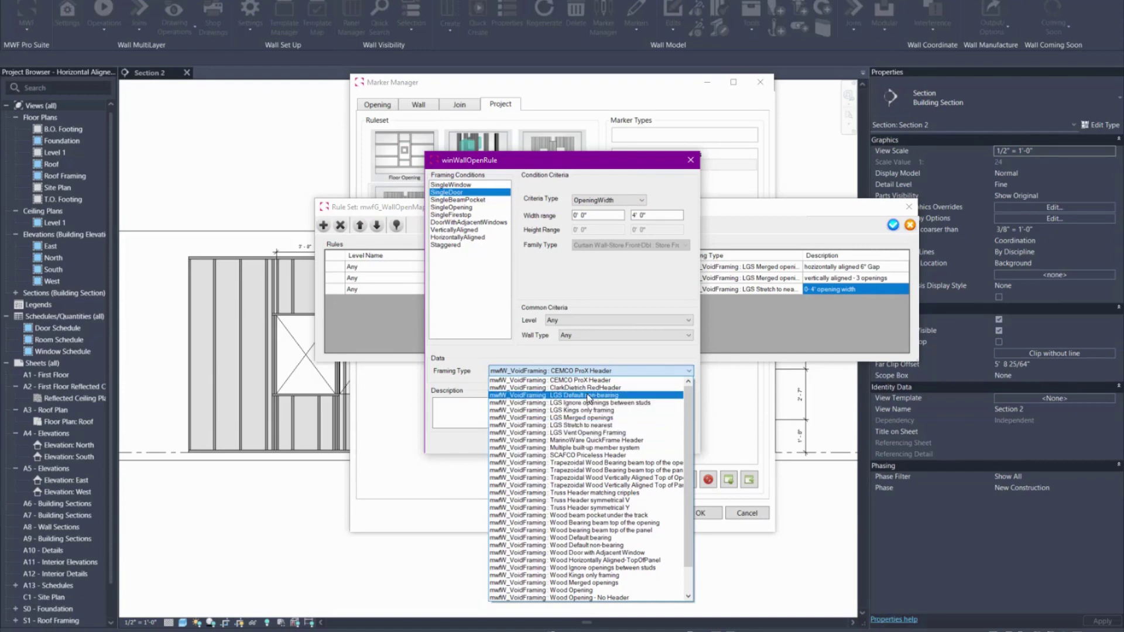
pyautogui.click(588, 395)
pyautogui.click(609, 417)
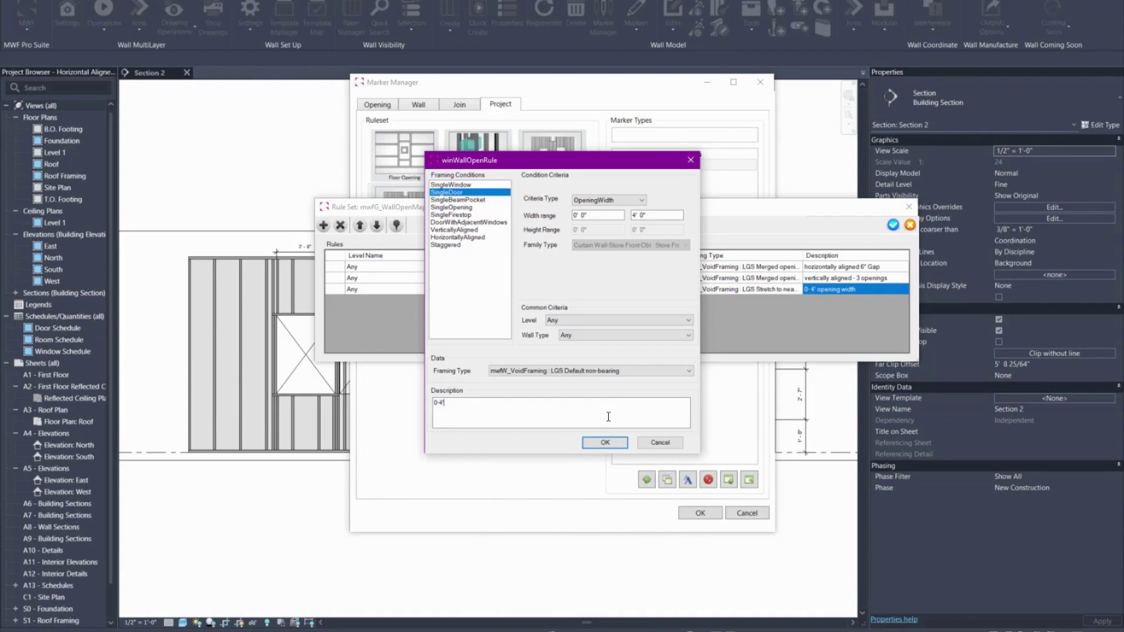
pyautogui.write("0-4' door open")
pyautogui.press('BackSpace')
pyautogui.press('BackSpace')
pyautogui.press('BackSpace')
pyautogui.press('BackSpace')
pyautogui.press('BackSpace')
pyautogui.press('BackSpace')
pyautogui.press('BackSpace')
pyautogui.press('BackSpace')
pyautogui.press('BackSpace')
pyautogui.press('BackSpace')
pyautogui.write('opening')
pyautogui.click(606, 443)
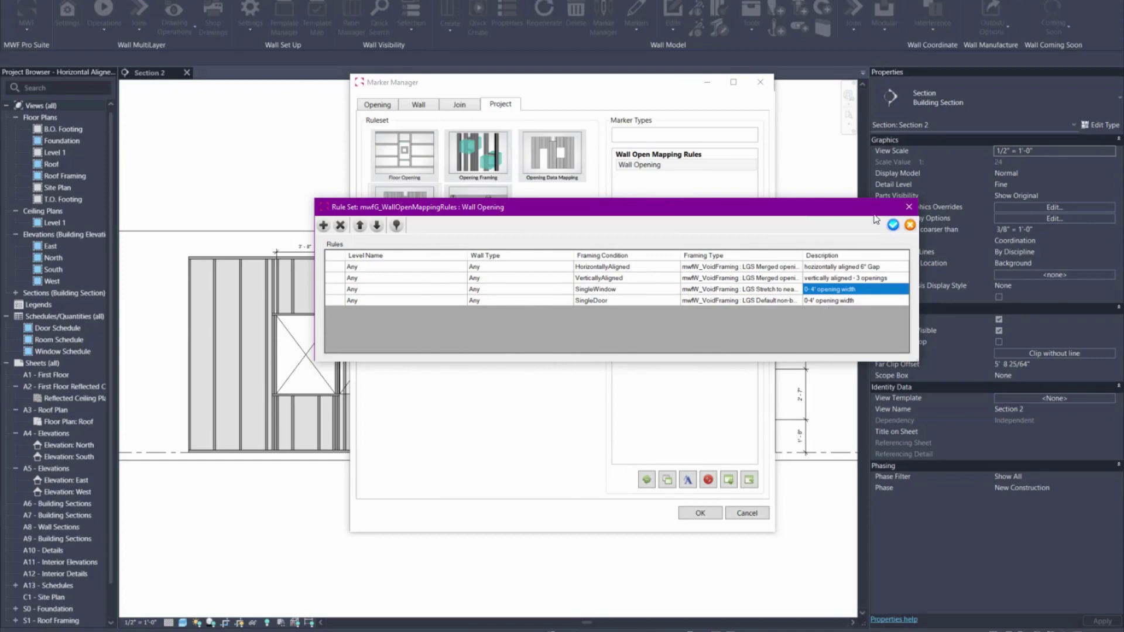
# Step: Close the rule set, update the wall opening marker, and close Marker Manager
pyautogui.click(892, 226)
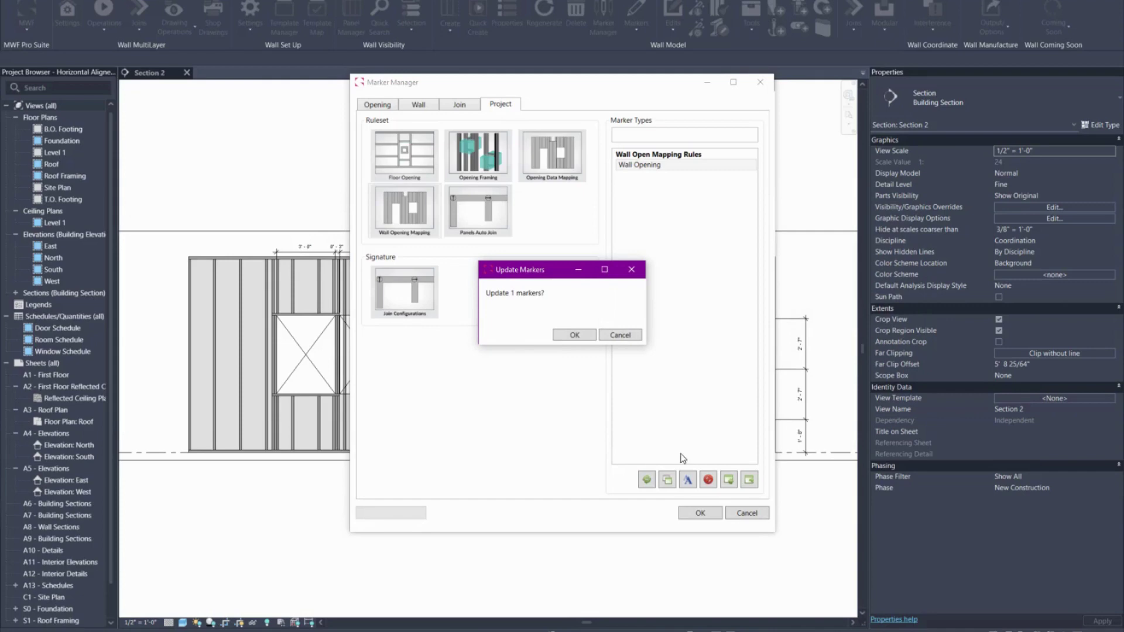
pyautogui.click(560, 331)
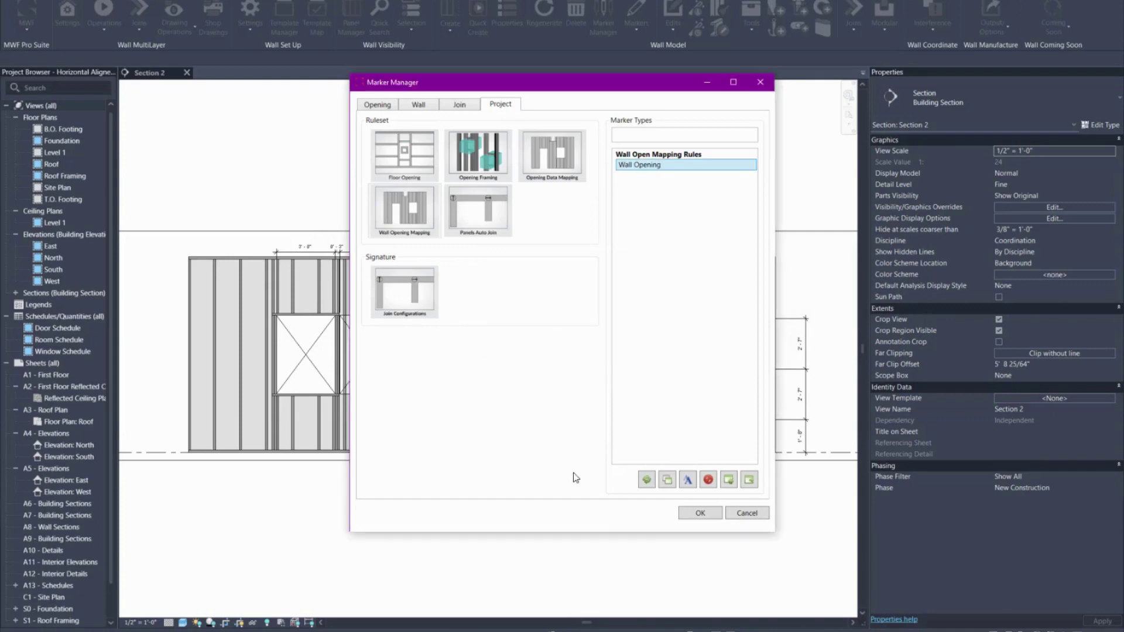
pyautogui.click(683, 511)
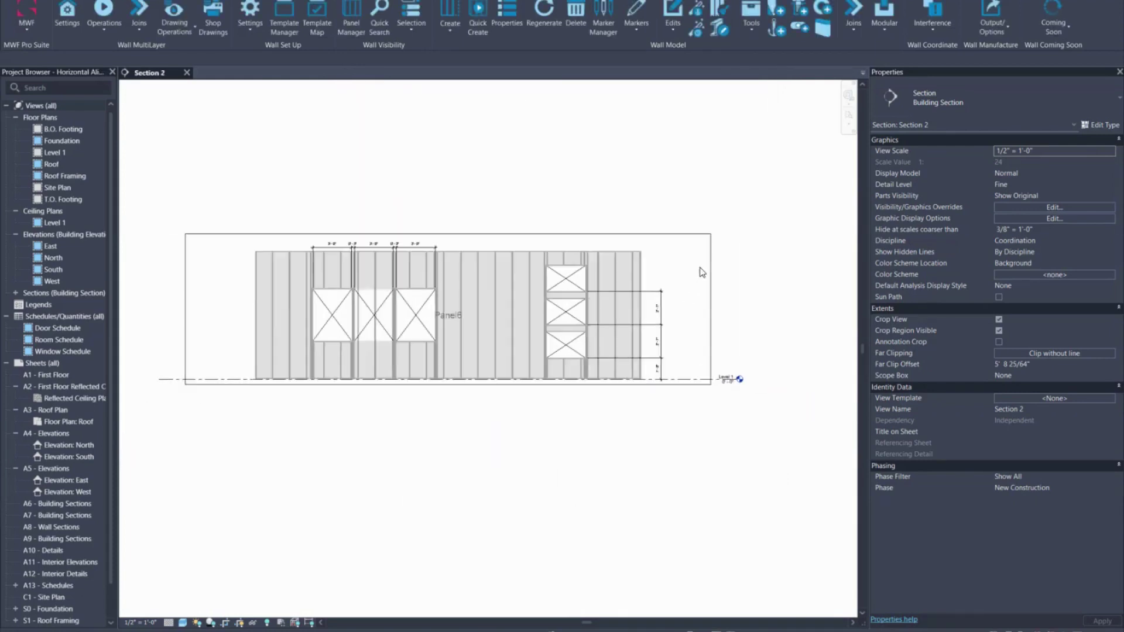
# Step: Select the whole Panel6 wall and drag its left end outward to extend it
pyautogui.scroll(-2, 702, 272)
pyautogui.click(706, 272)
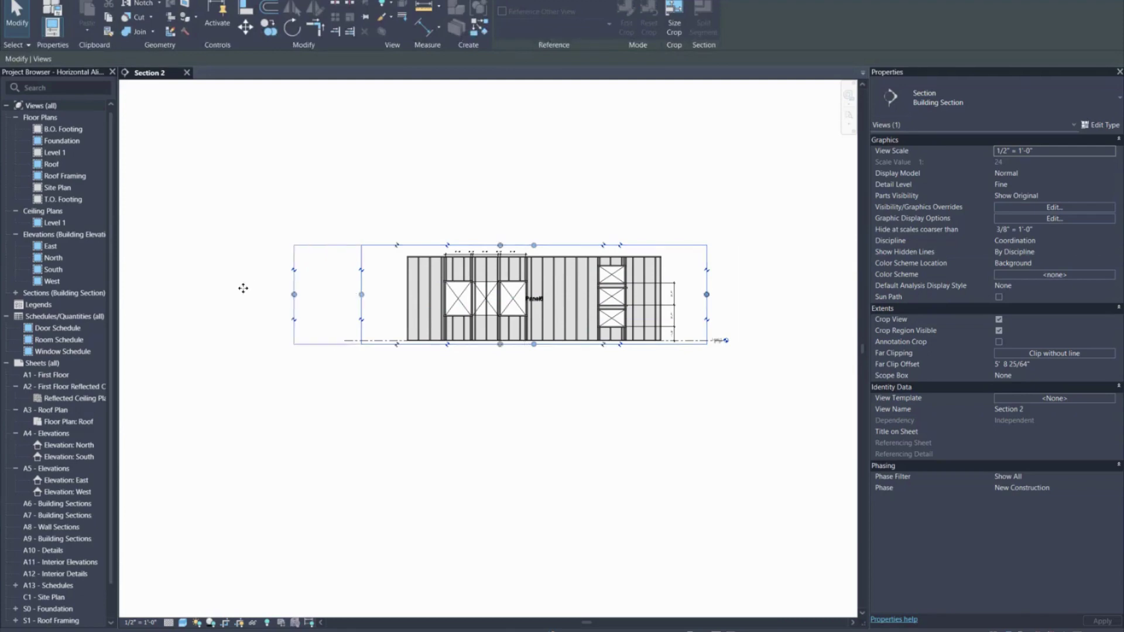
pyautogui.click(316, 227)
pyautogui.scroll(2, 402, 306)
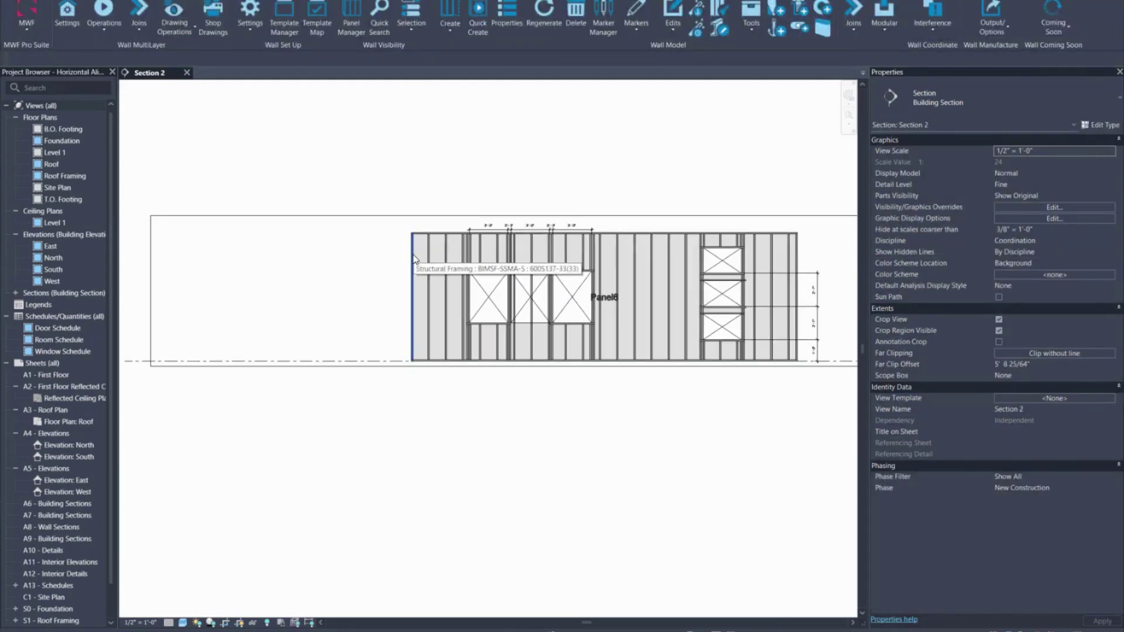
pyautogui.press('Tab')
pyautogui.click(414, 259)
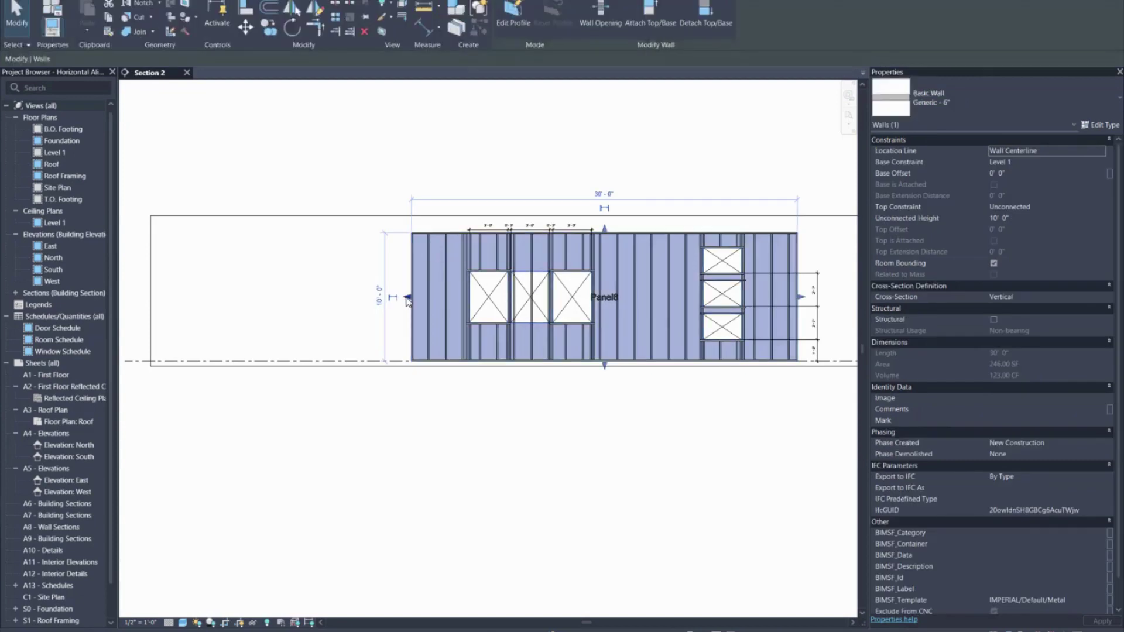
pyautogui.moveTo(407, 297); pyautogui.dragTo(199, 297)
pyautogui.click(306, 419)
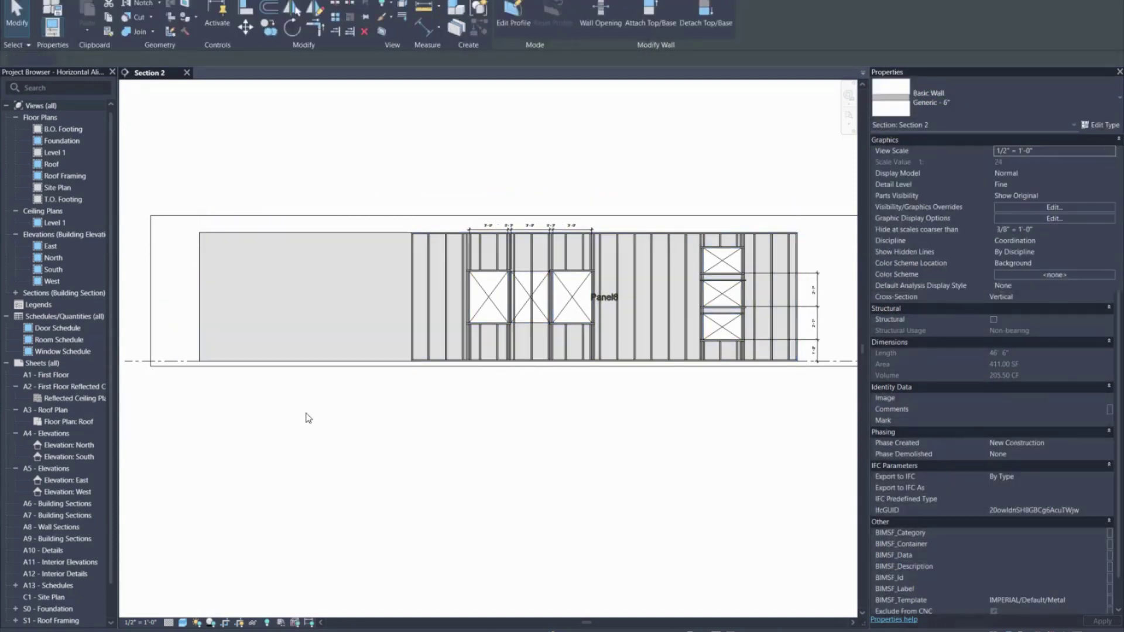
# Step: Place a door and a window near the wall's left end, then regenerate the framing
pyautogui.press('d')
pyautogui.press('r')
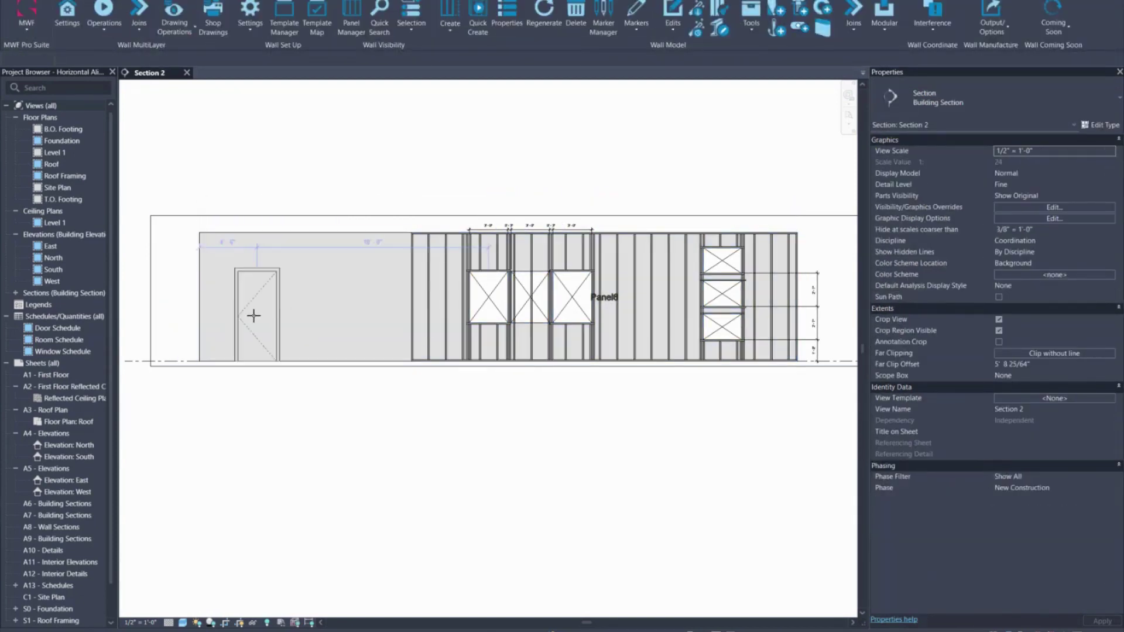
pyautogui.click(269, 329)
pyautogui.press('Escape')
pyautogui.press('Escape')
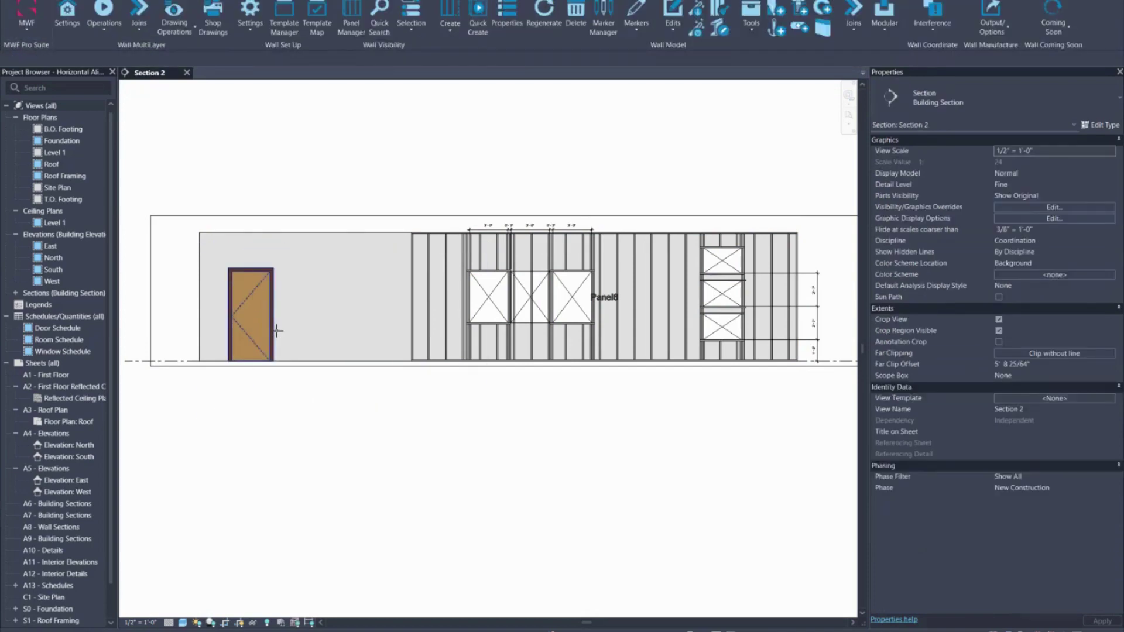
pyautogui.press('w')
pyautogui.press('n')
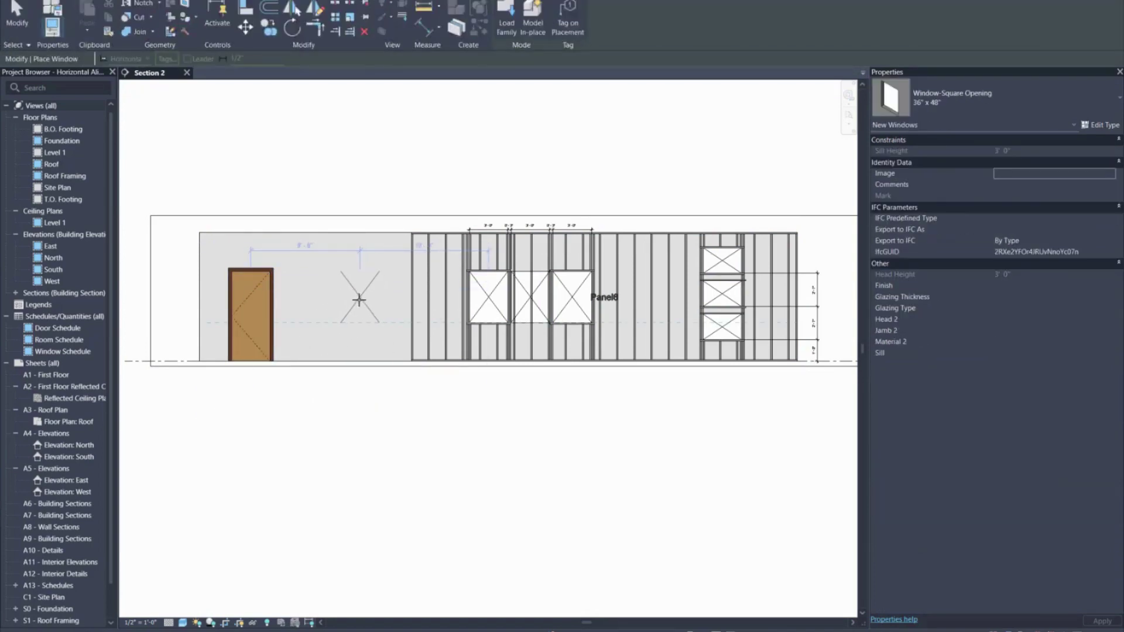
pyautogui.click(349, 299)
pyautogui.press('Escape')
pyautogui.press('Escape')
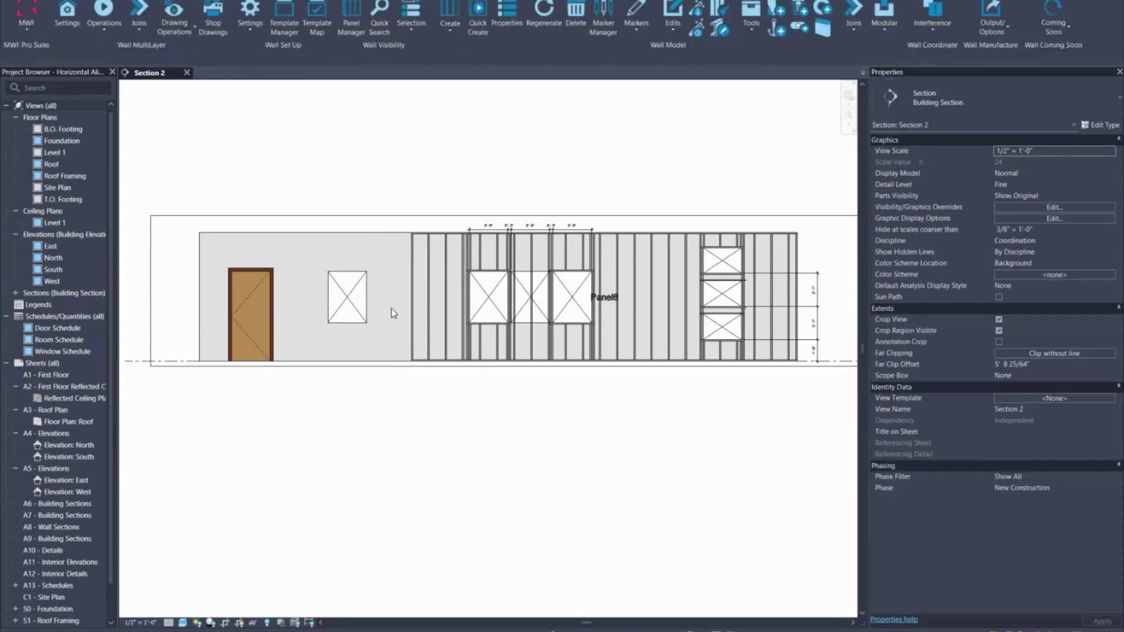
pyautogui.click(426, 240)
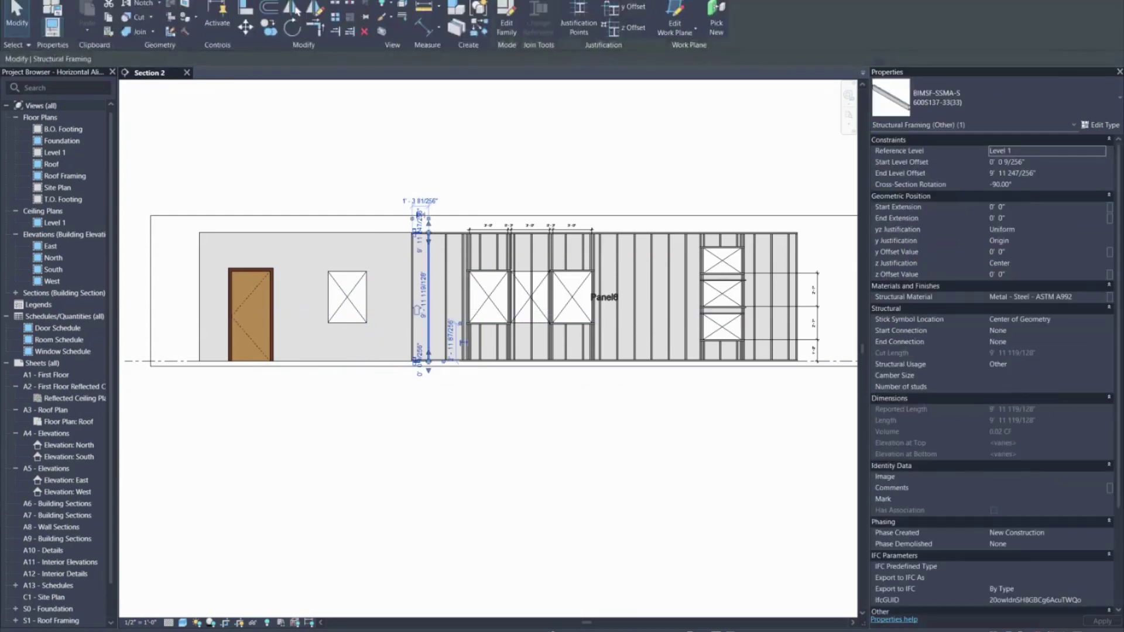
pyautogui.click(536, 16)
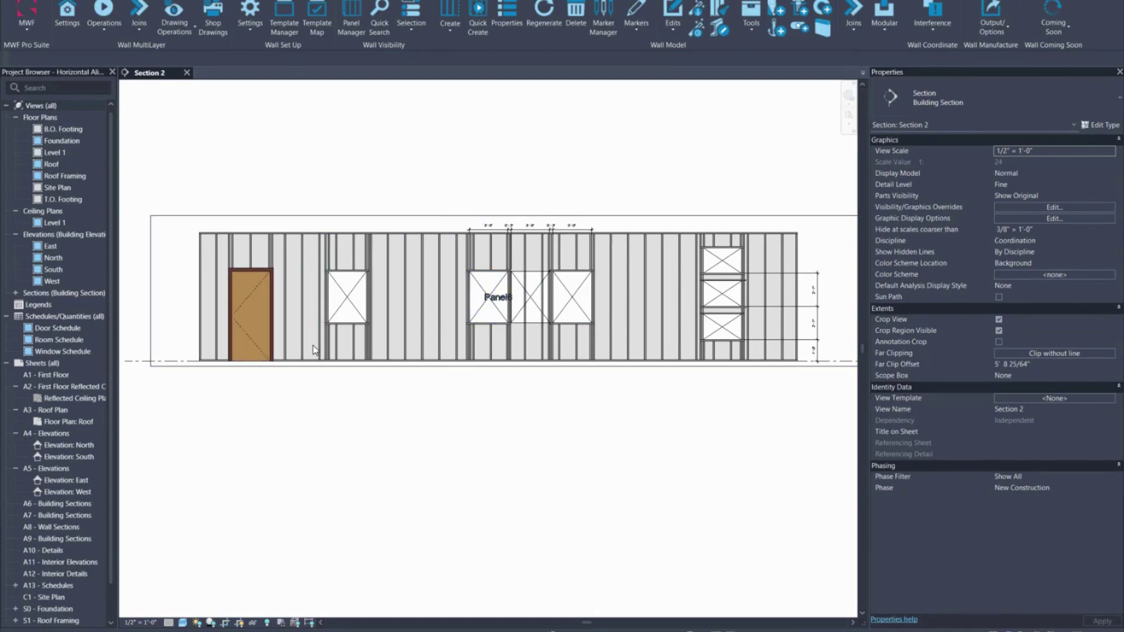
# Step: Hide the door's panel, frame, glass and swing subcategories in Section 2, keeping only Opening visible
pyautogui.press('v')
pyautogui.press('v')
pyautogui.click(467, 320)
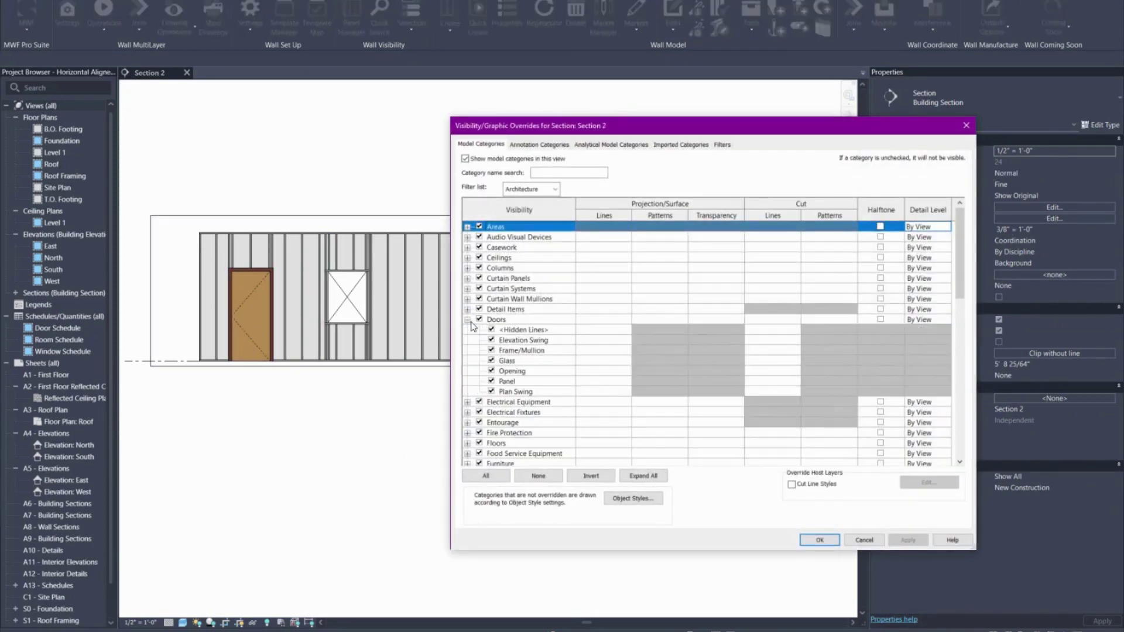
pyautogui.click(505, 330)
pyautogui.keyDown('shift'); pyautogui.click(499, 392); pyautogui.keyUp('shift')
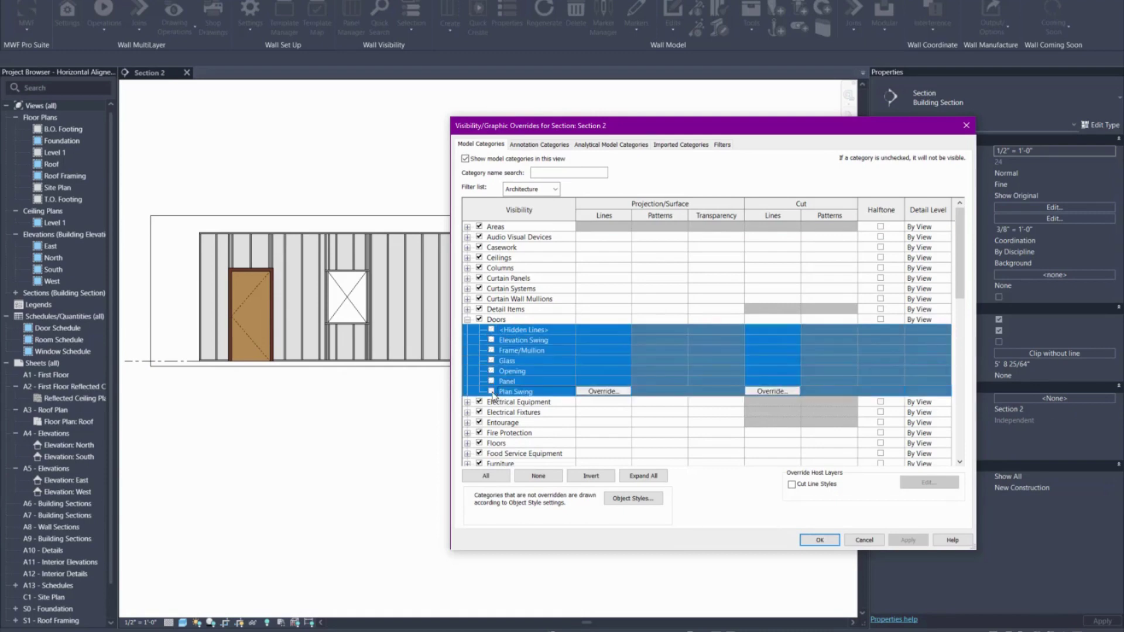
pyautogui.click(491, 391)
pyautogui.click(491, 370)
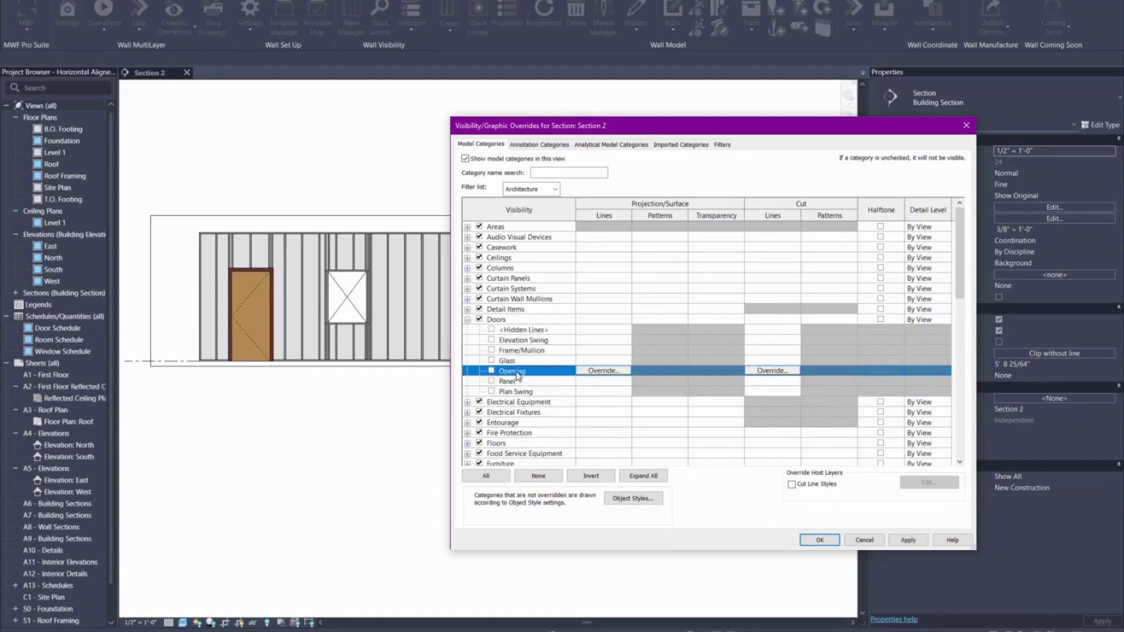
pyautogui.click(821, 540)
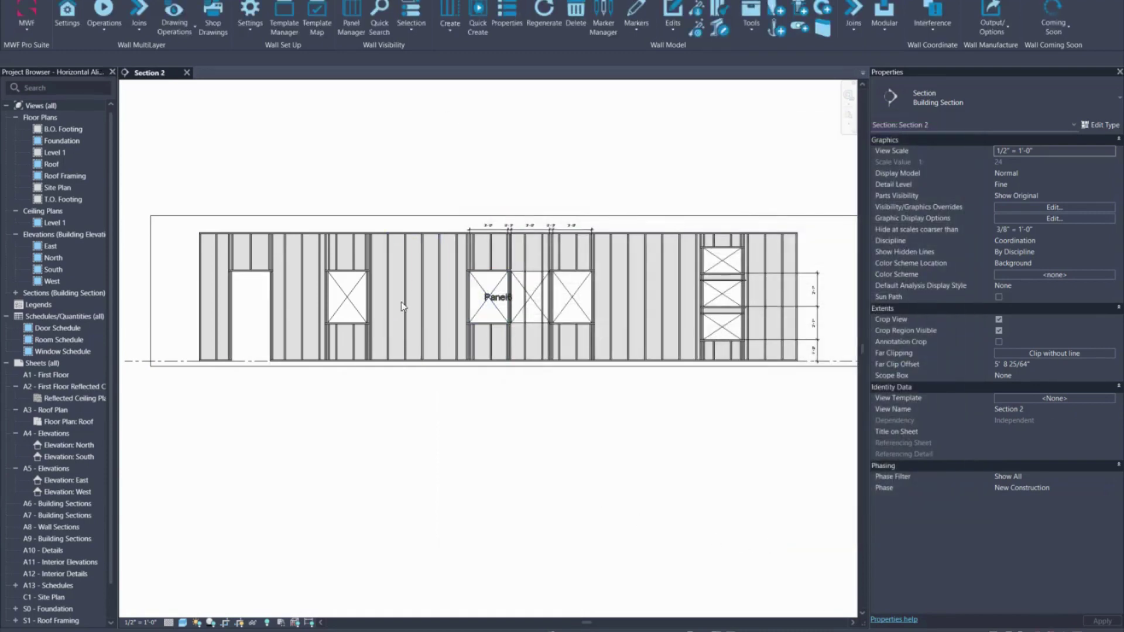
# Step: Set Panel6's Opening Framing feature to Use Opening Mapping RuleSet (mwfG_WallOpenMappingRules : Wall Opening)
pyautogui.click(422, 263)
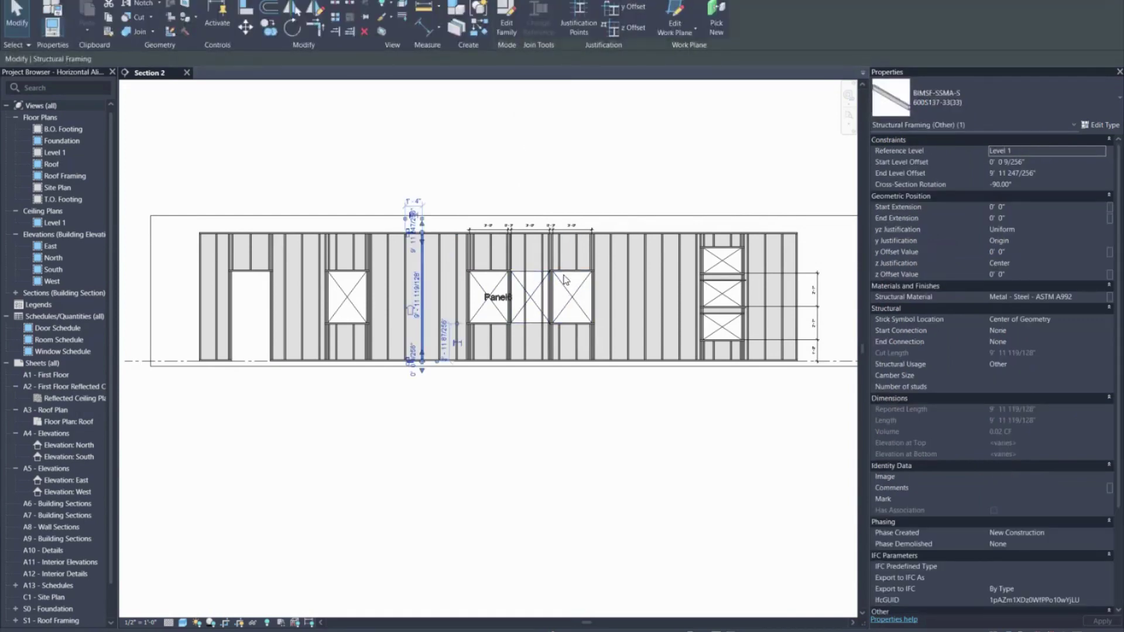
pyautogui.scroll(1, 295, 8)
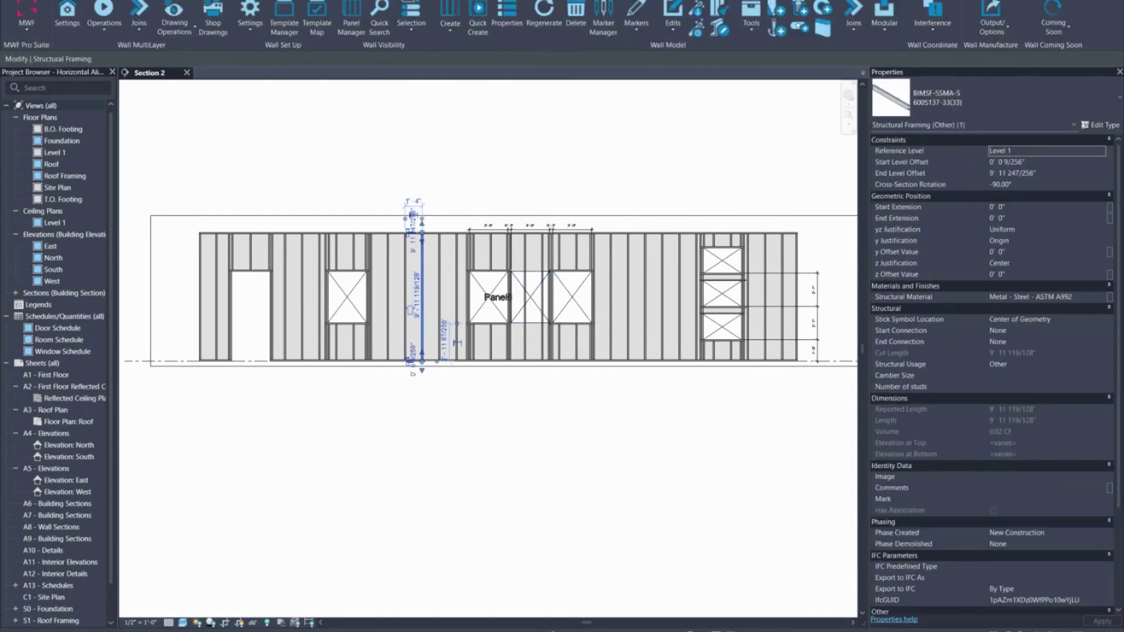
pyautogui.click(507, 15)
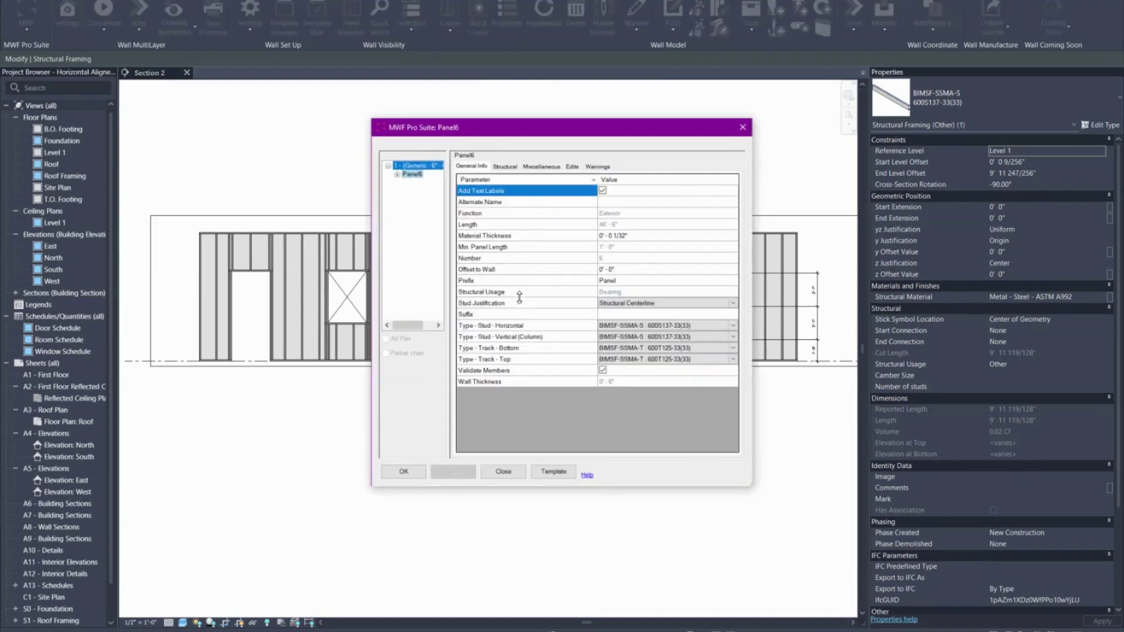
pyautogui.click(534, 165)
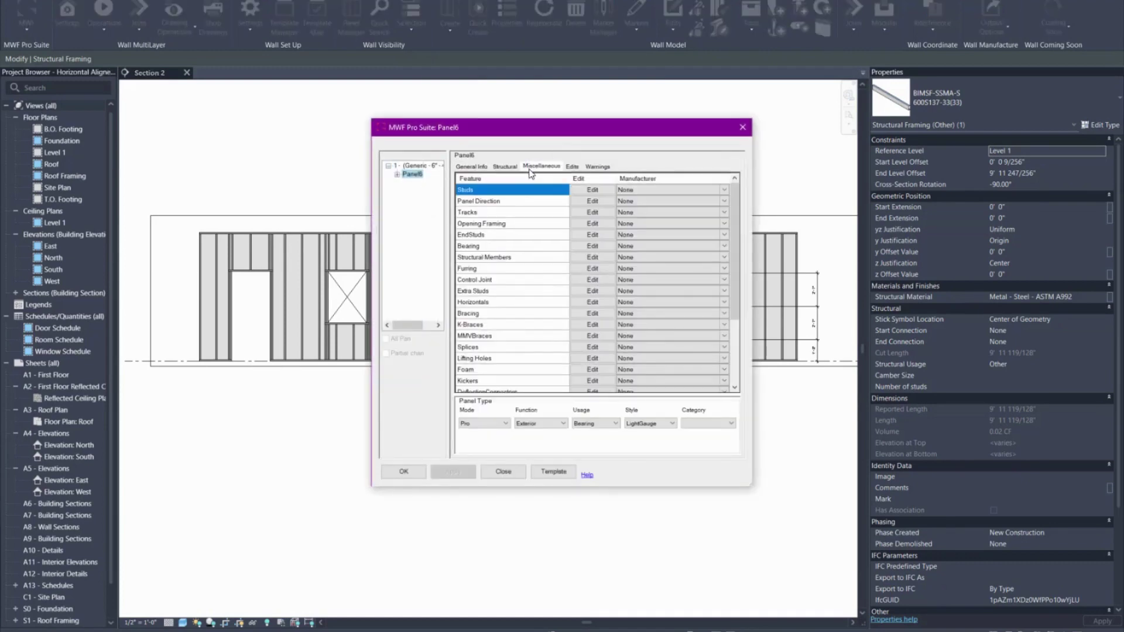
pyautogui.click(548, 226)
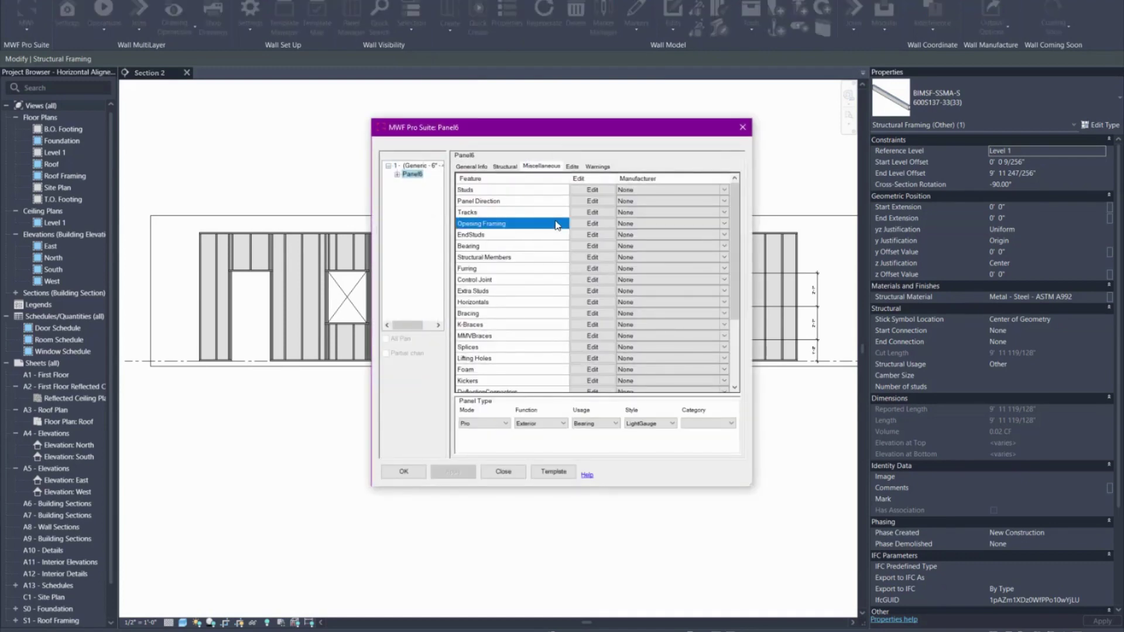
pyautogui.click(591, 224)
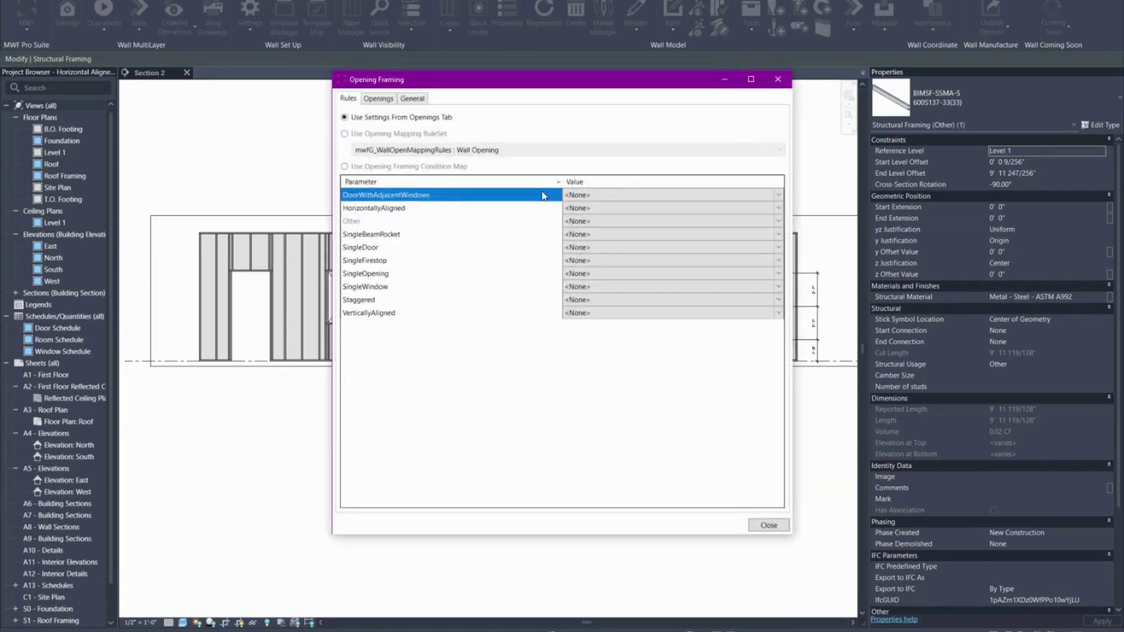
pyautogui.click(397, 135)
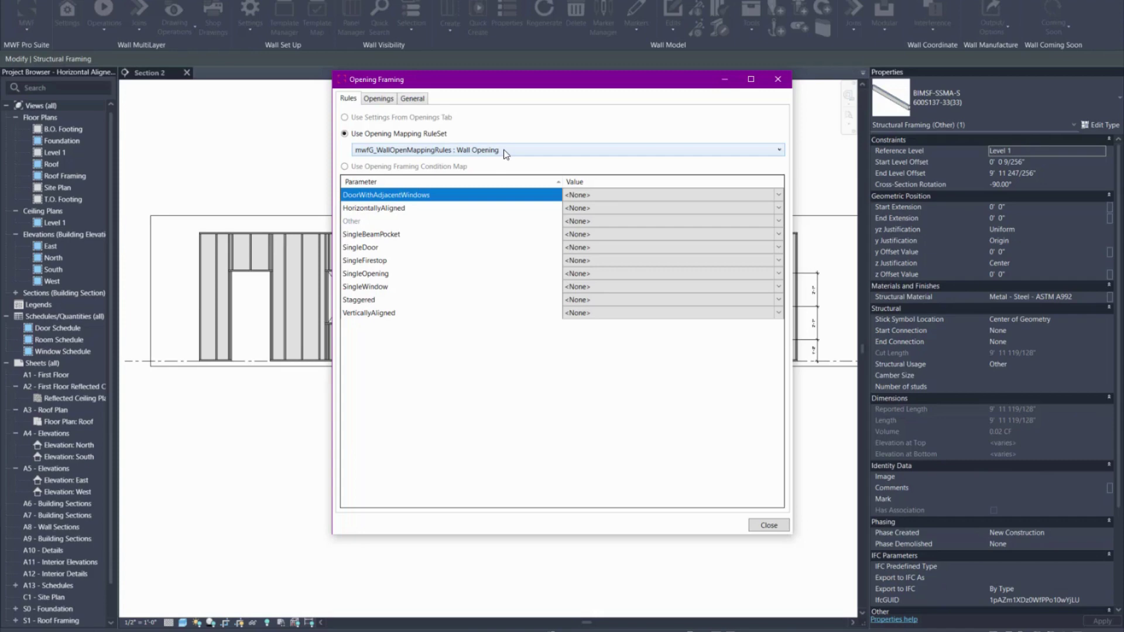
pyautogui.click(767, 525)
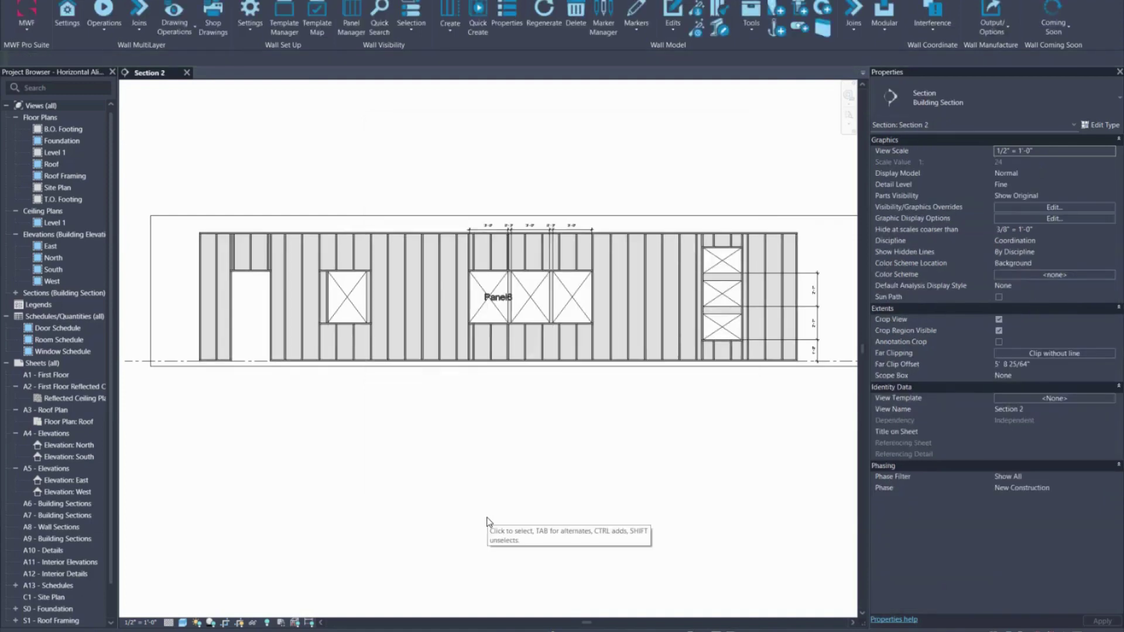
pyautogui.scroll(6, 530, 269)
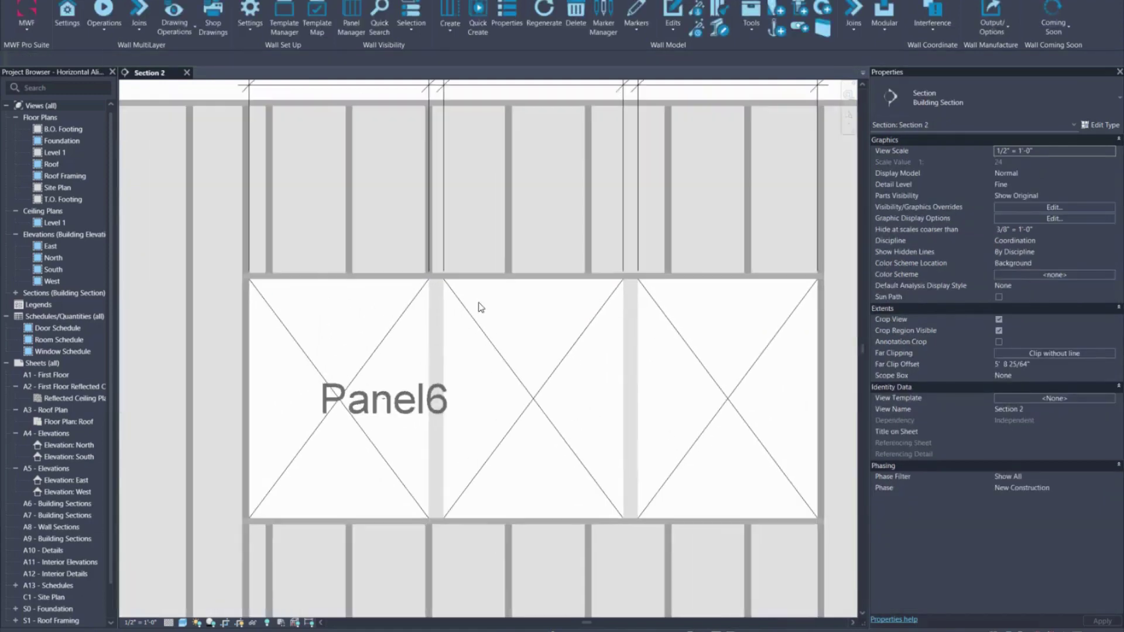
pyautogui.scroll(-4, 783, 284)
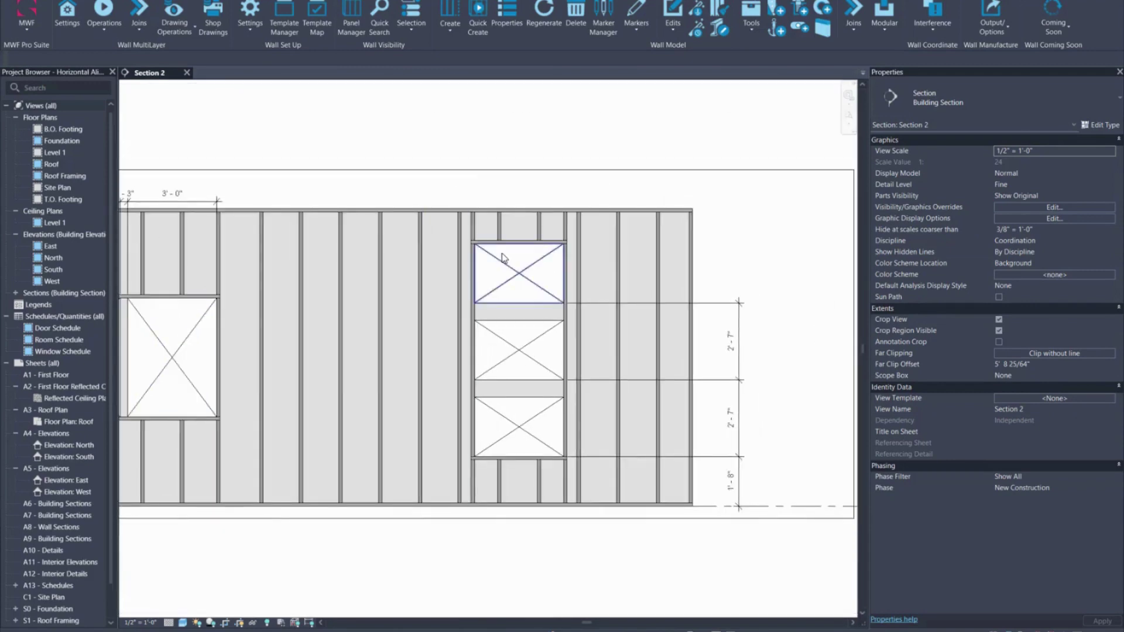
pyautogui.scroll(3, 515, 259)
pyautogui.scroll(-3, 550, 236)
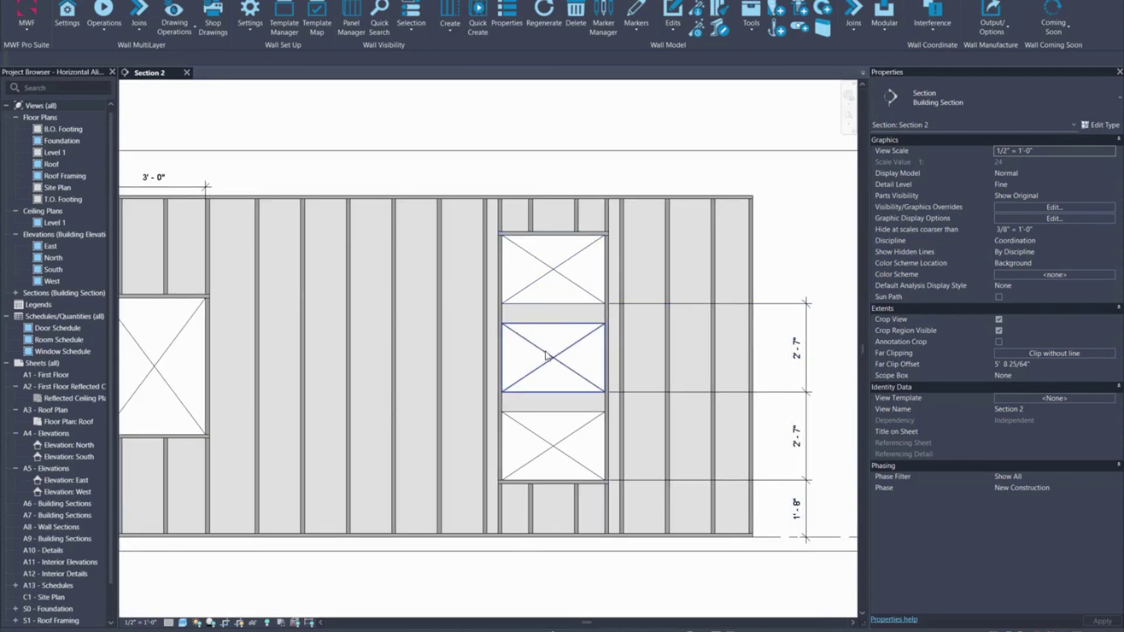
pyautogui.scroll(-2, 561, 421)
pyautogui.moveTo(485, 409); pyautogui.dragTo(536, 389, button='middle')
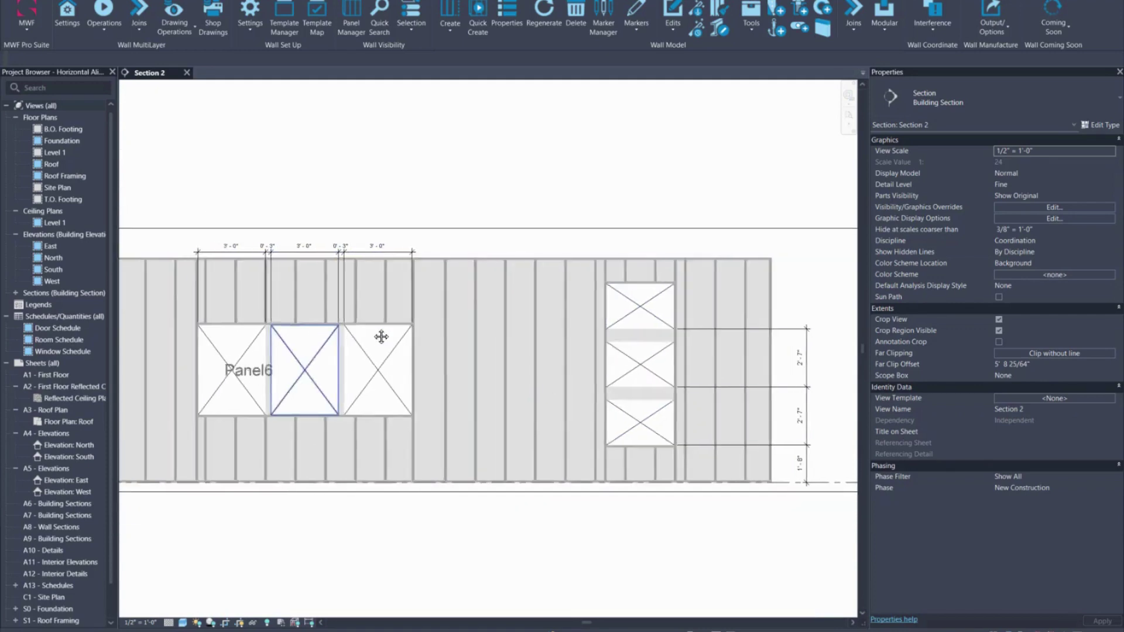
pyautogui.scroll(3, 351, 342)
pyautogui.scroll(-2, 523, 414)
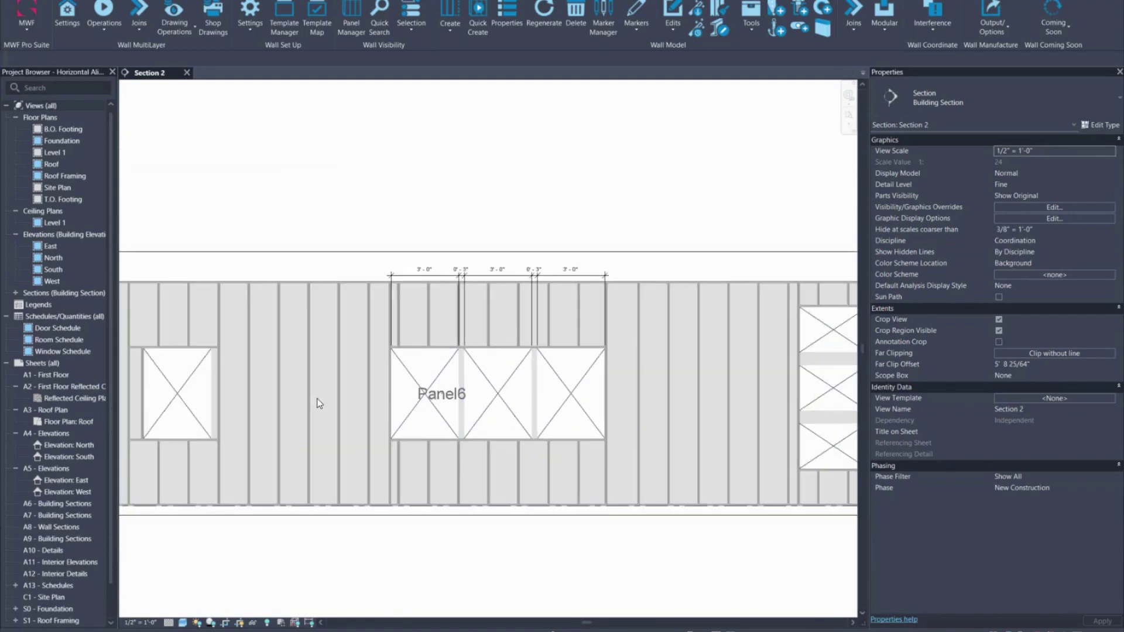
pyautogui.moveTo(316, 402); pyautogui.dragTo(546, 348, button='middle')
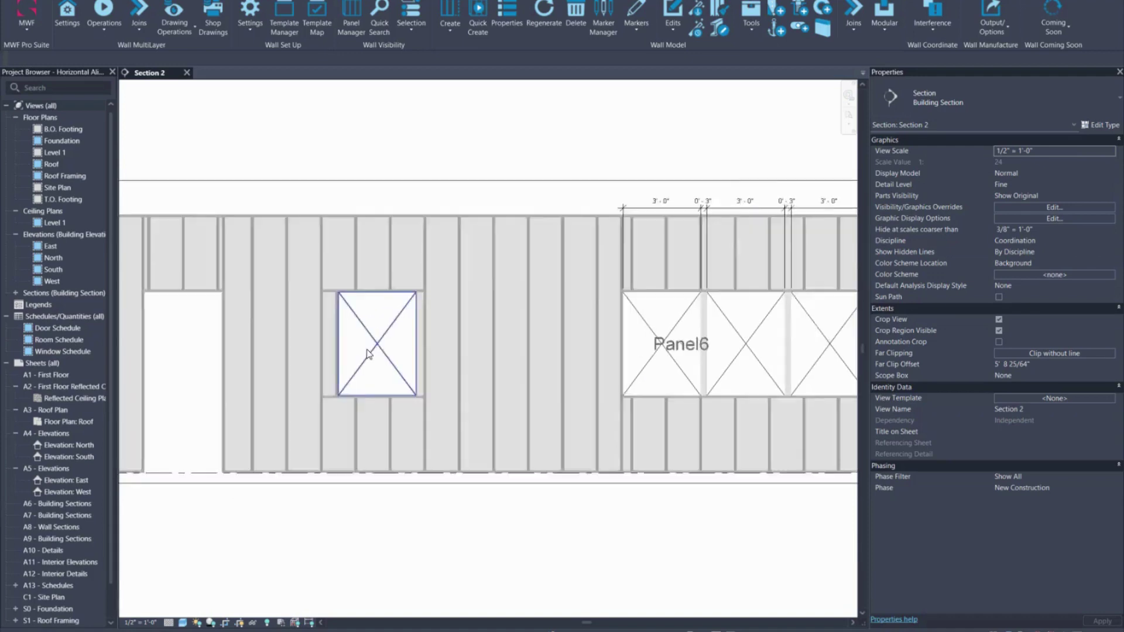
pyautogui.scroll(2, 346, 290)
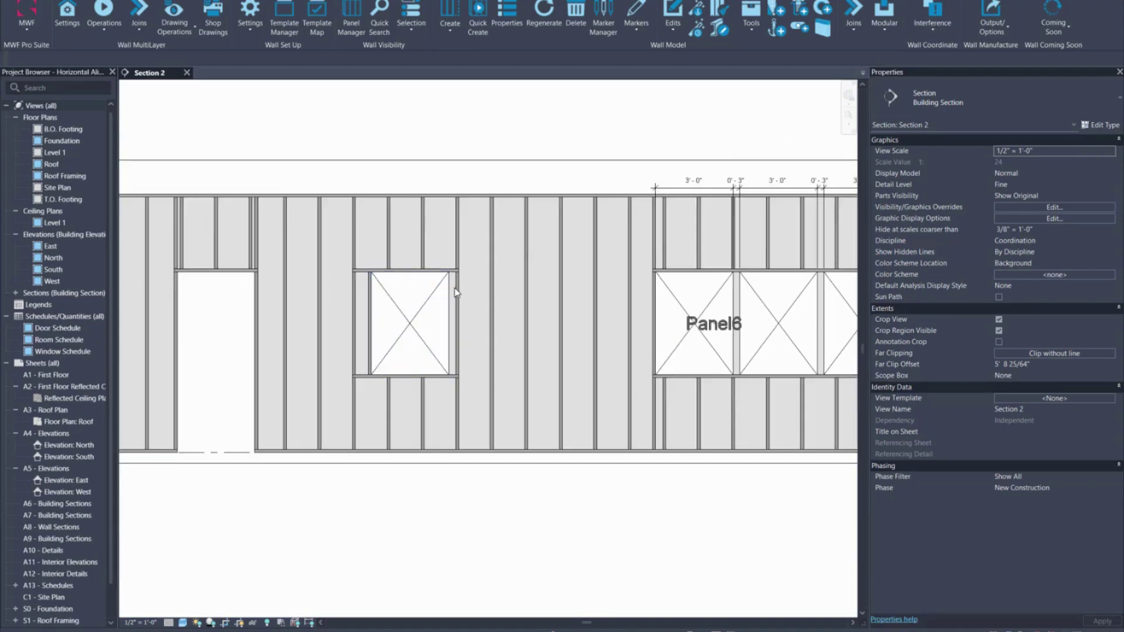
pyautogui.moveTo(176, 278); pyautogui.dragTo(283, 288, button='middle')
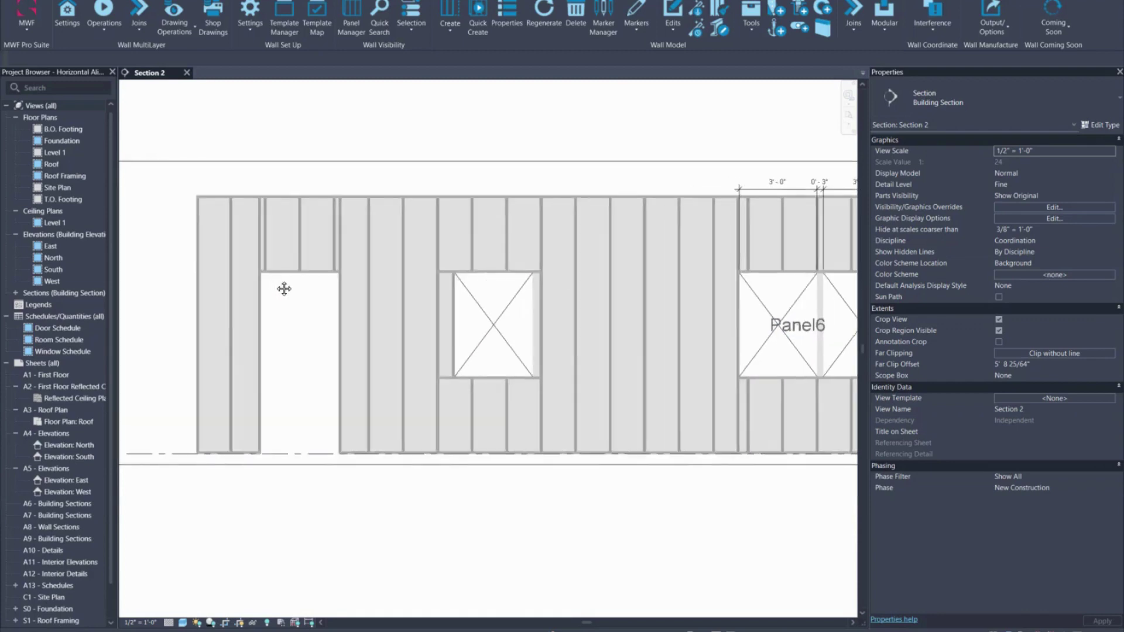
pyautogui.scroll(2, 283, 289)
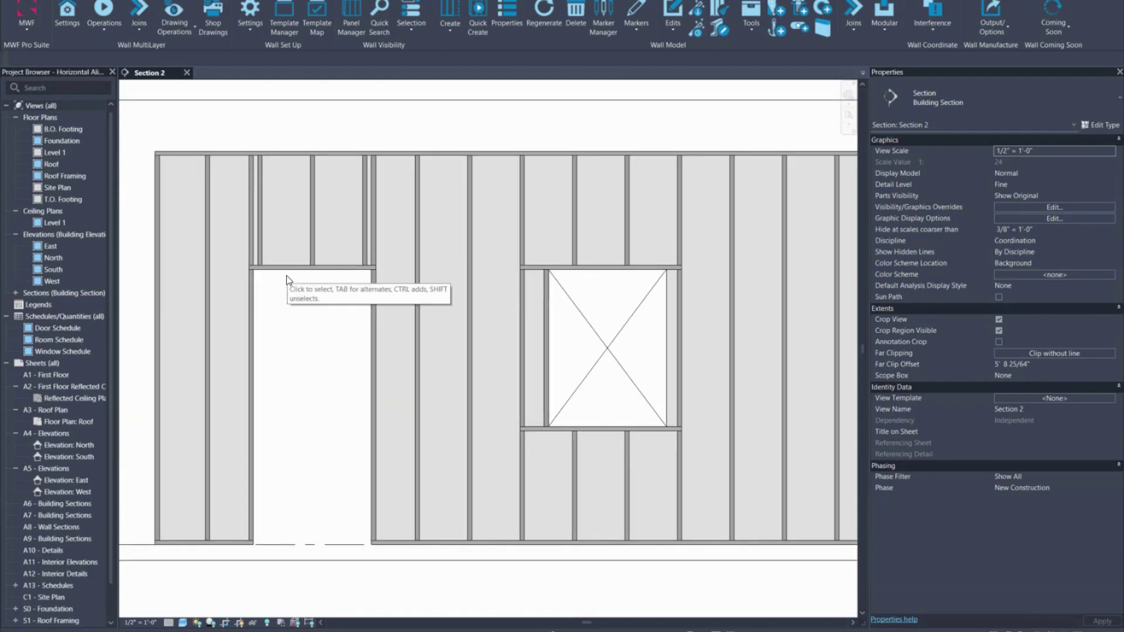
pyautogui.scroll(-2, 290, 275)
pyautogui.scroll(-1, 370, 313)
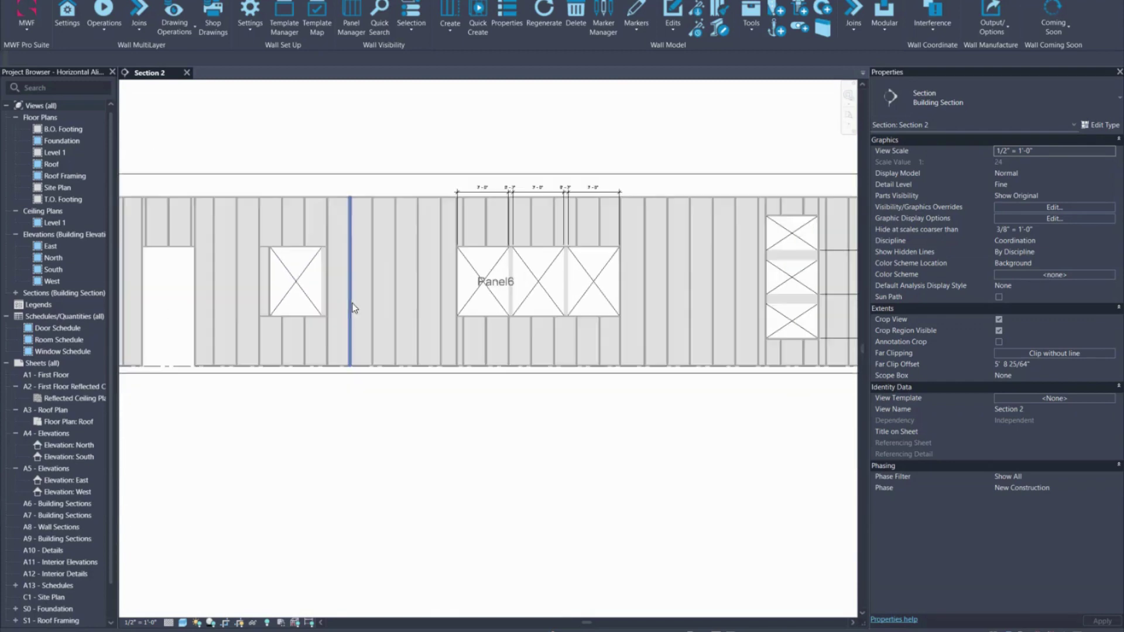
pyautogui.scroll(-1, 427, 312)
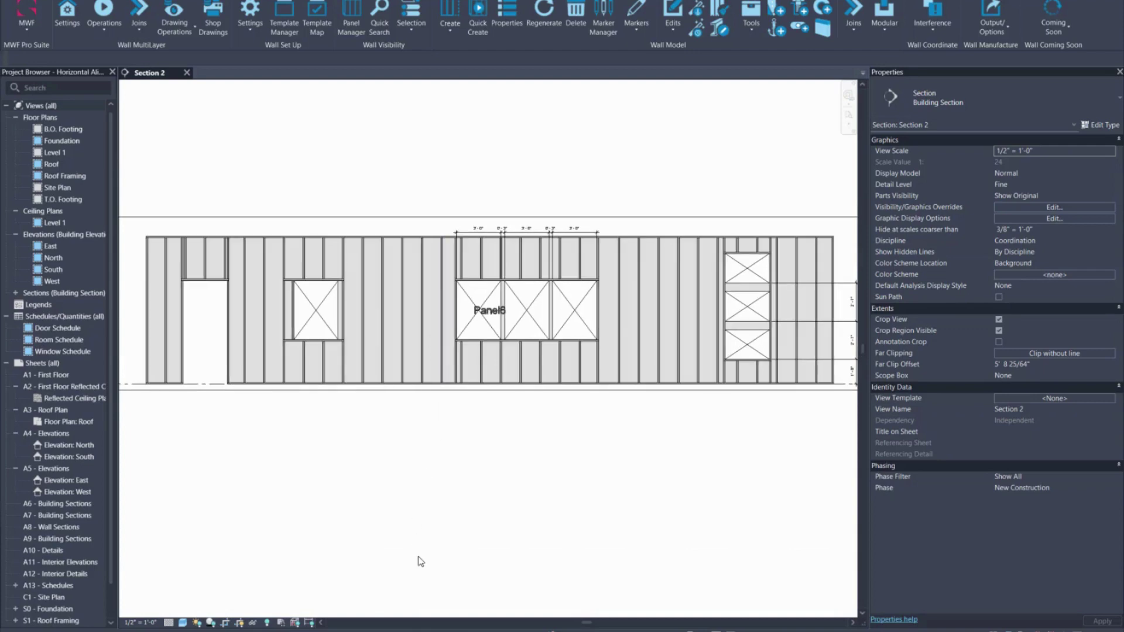